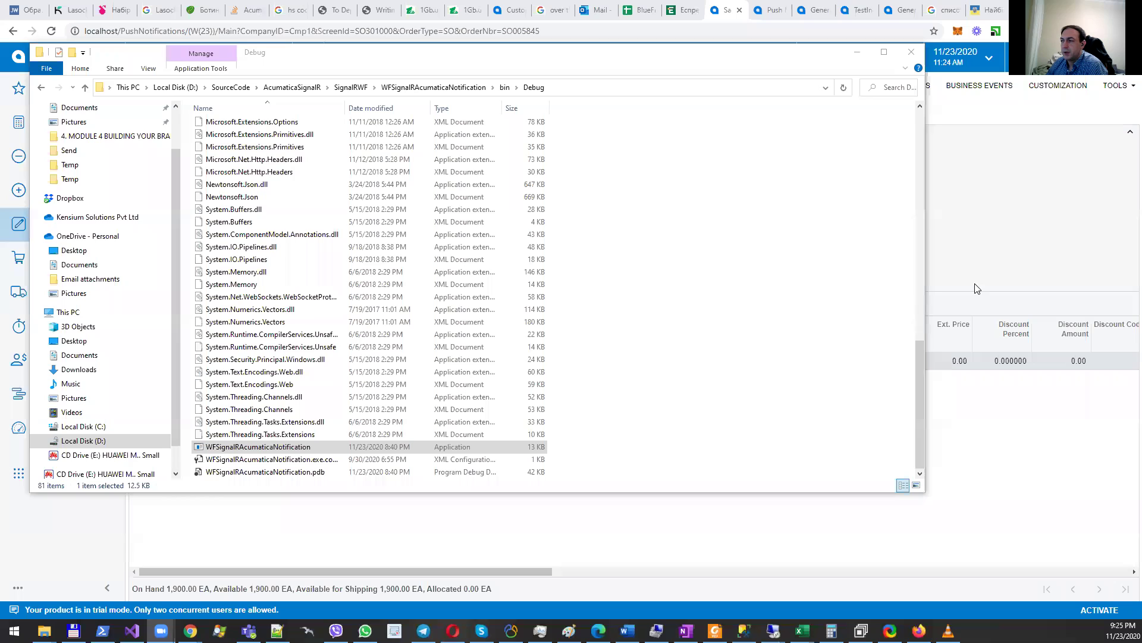
Step: Select customer order number 789 on the sales order, then return to the Debug folder
left_click(991, 257)
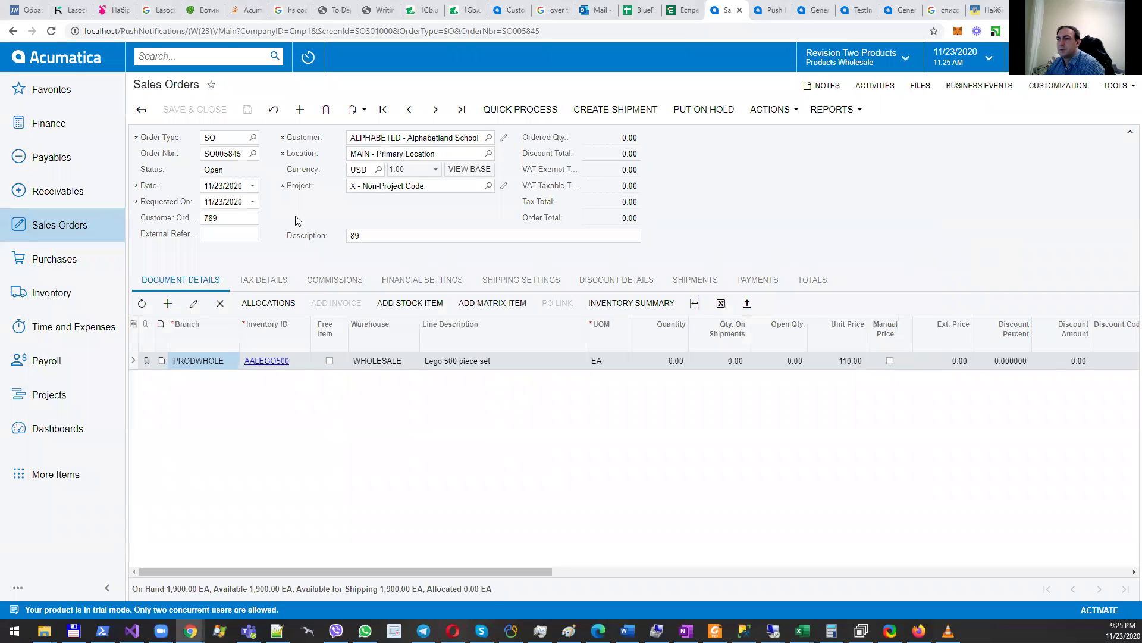
left_click(249, 219)
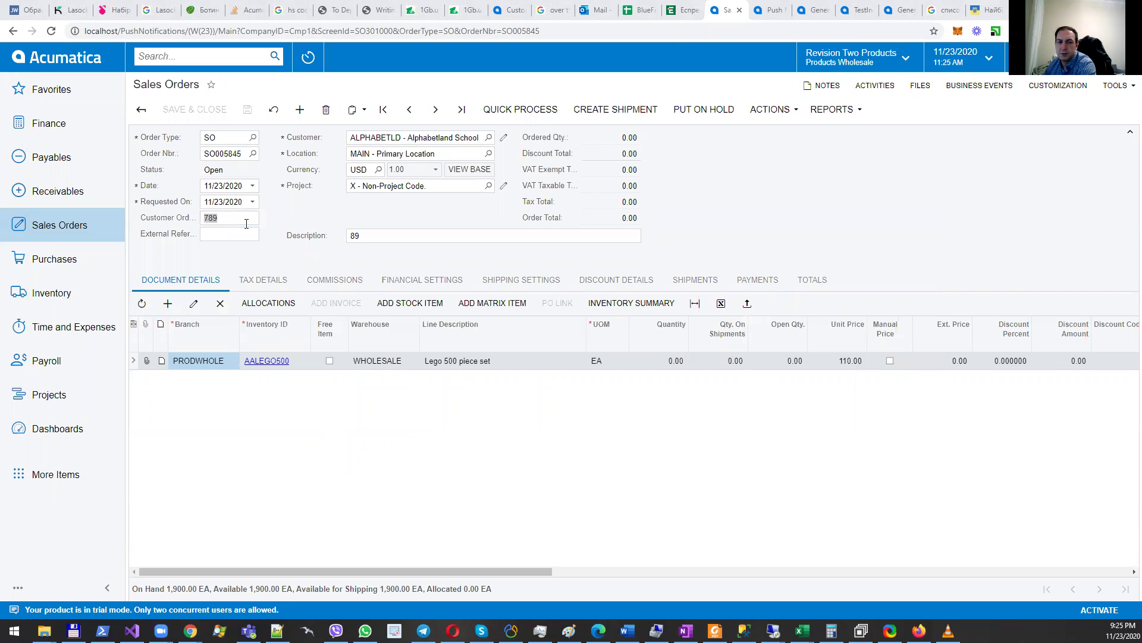
key("alt+Tab")
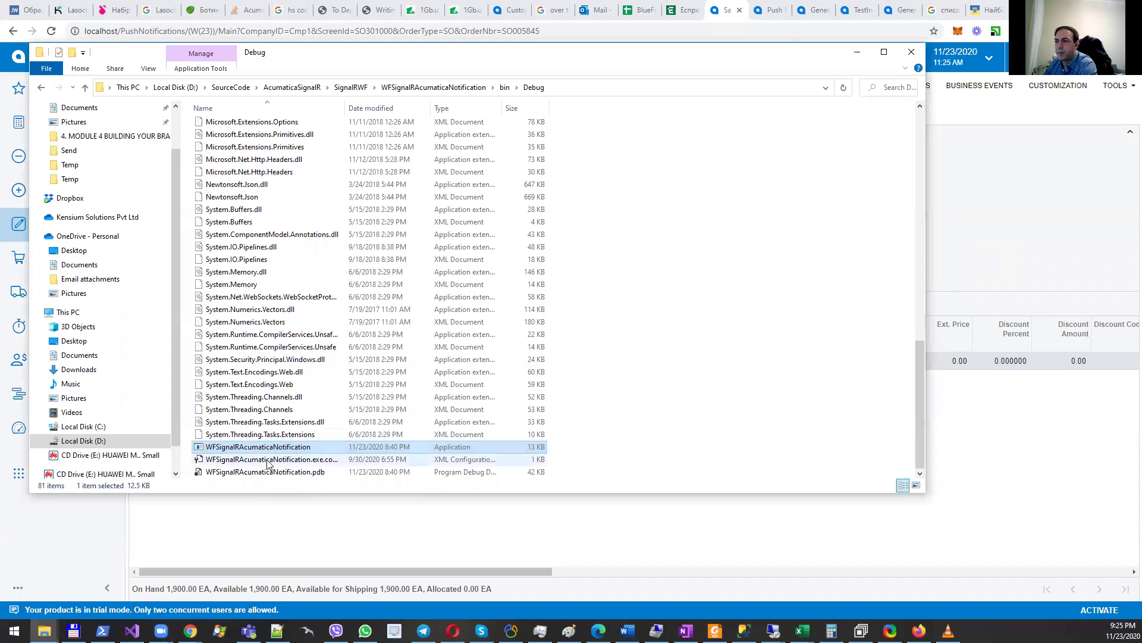
Step: Launch two copies of the WFSignalRAcumaticaNotification client from the Debug folder
double_click(266, 447)
right_click(265, 447)
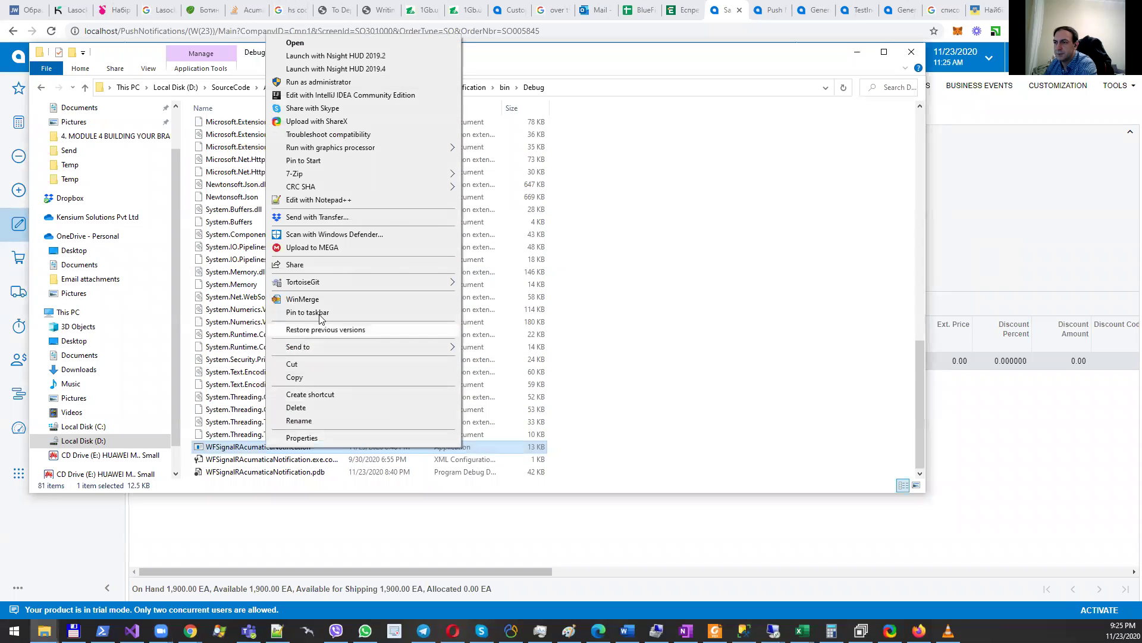
left_click(635, 281)
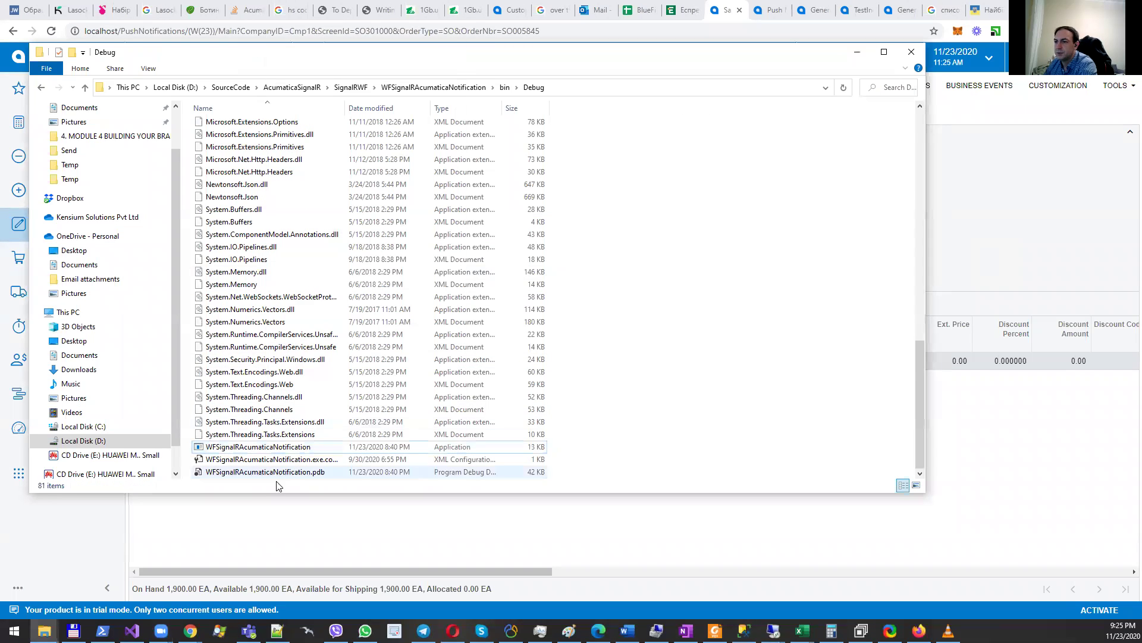
left_click(259, 447)
double_click(259, 448)
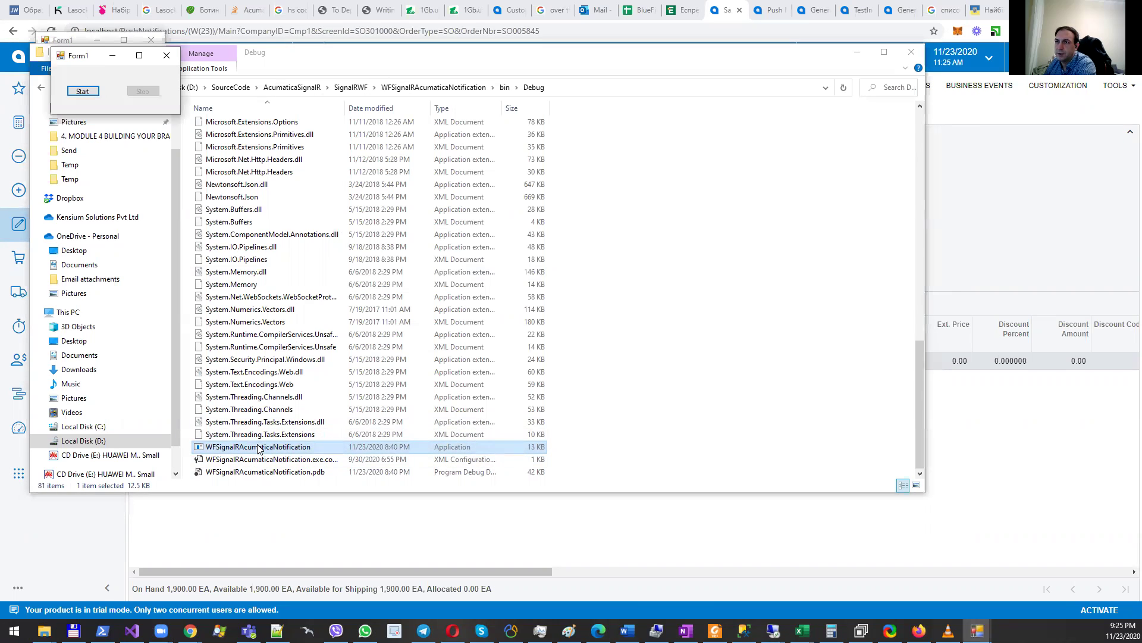
Step: Arrange both client windows at the left over the sales order, hiding the folder window
left_click_drag(87, 59, 58, 158)
left_click(857, 52)
left_click_drag(66, 45, 50, 70)
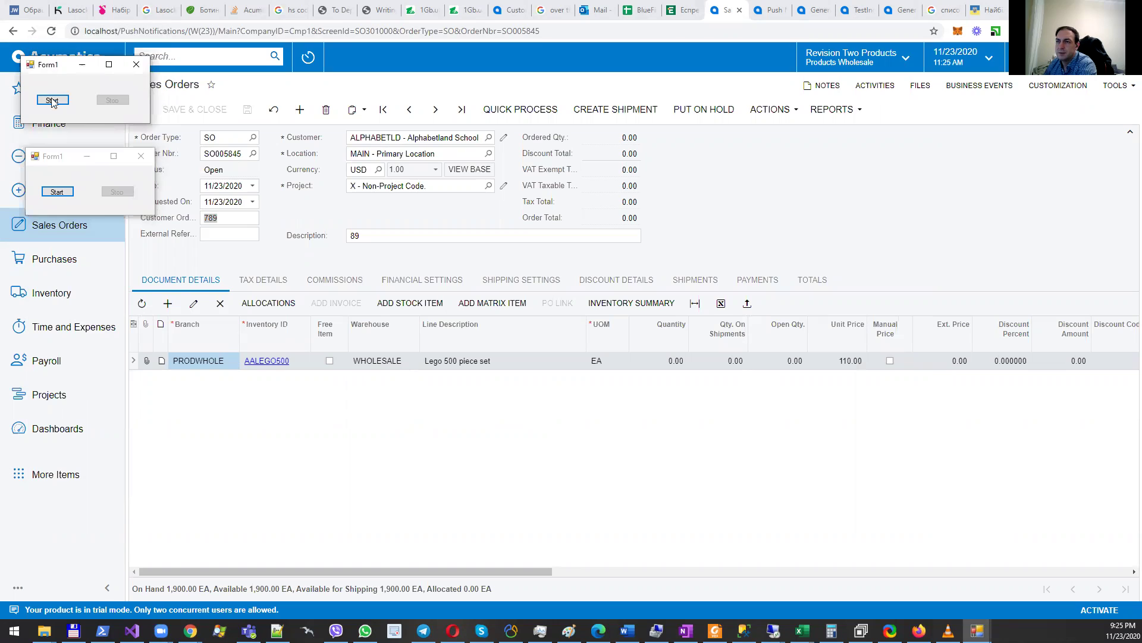
Step: Start both notification clients listening and stack their windows over sales order SO005845
left_click(58, 192)
left_click(58, 192)
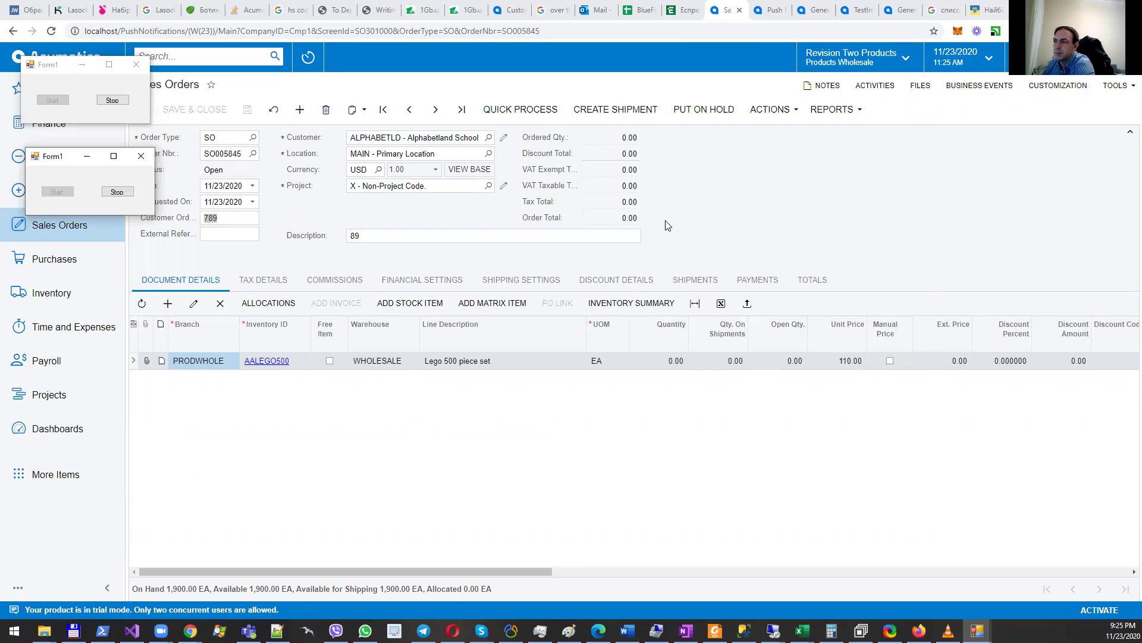
left_click(51, 74)
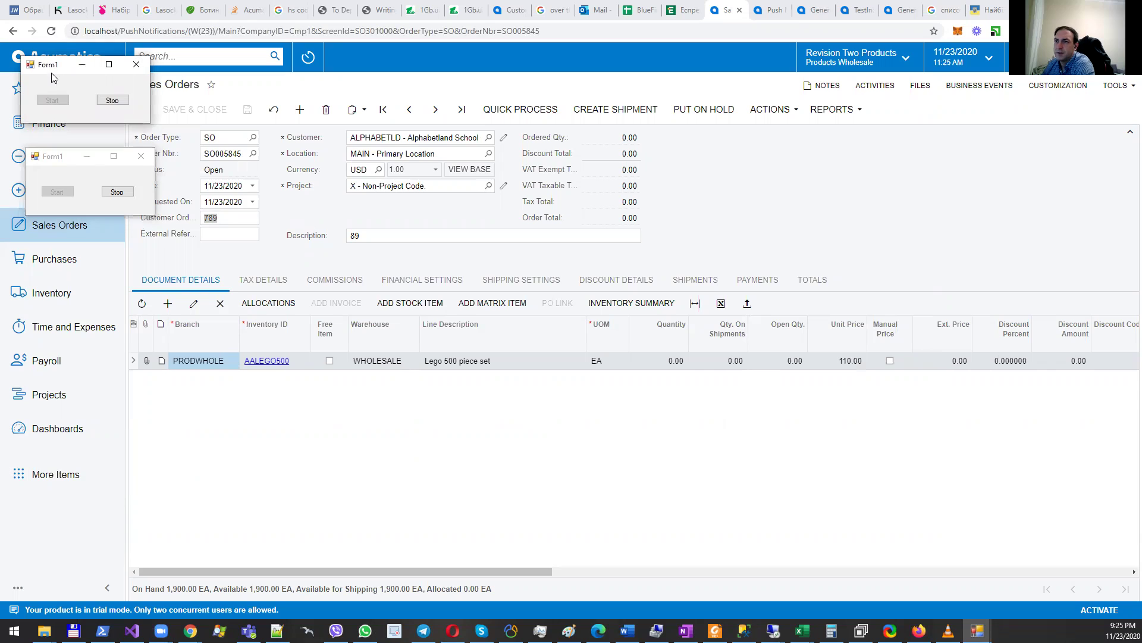
left_click(55, 157)
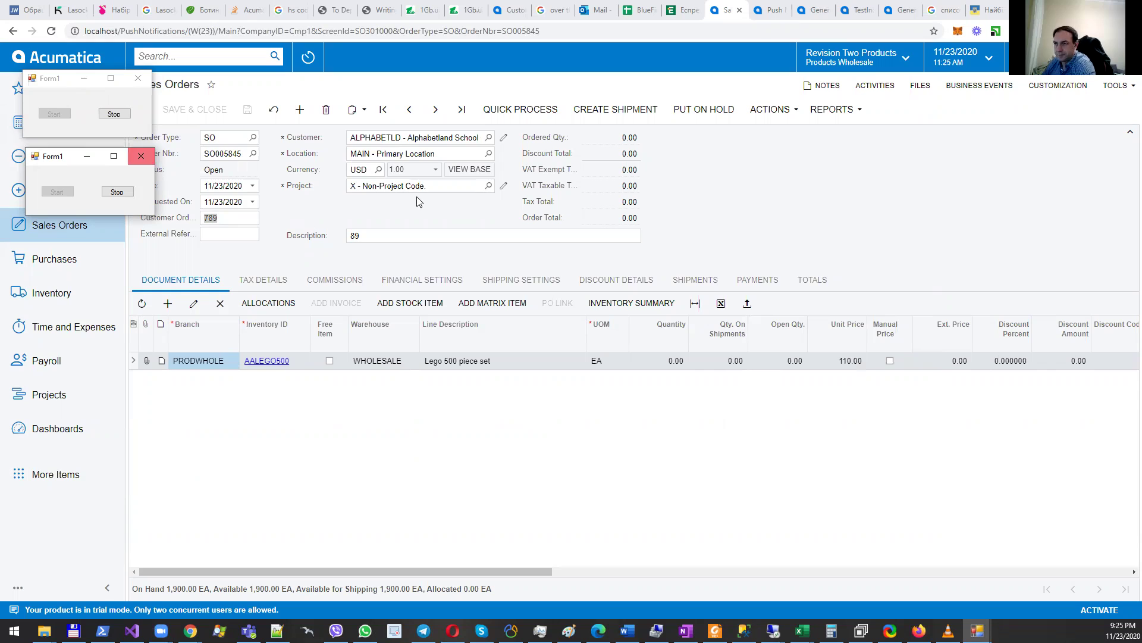
Step: Replace customer order number 789 with 89080 on SO005845 and save the order
left_click(239, 218)
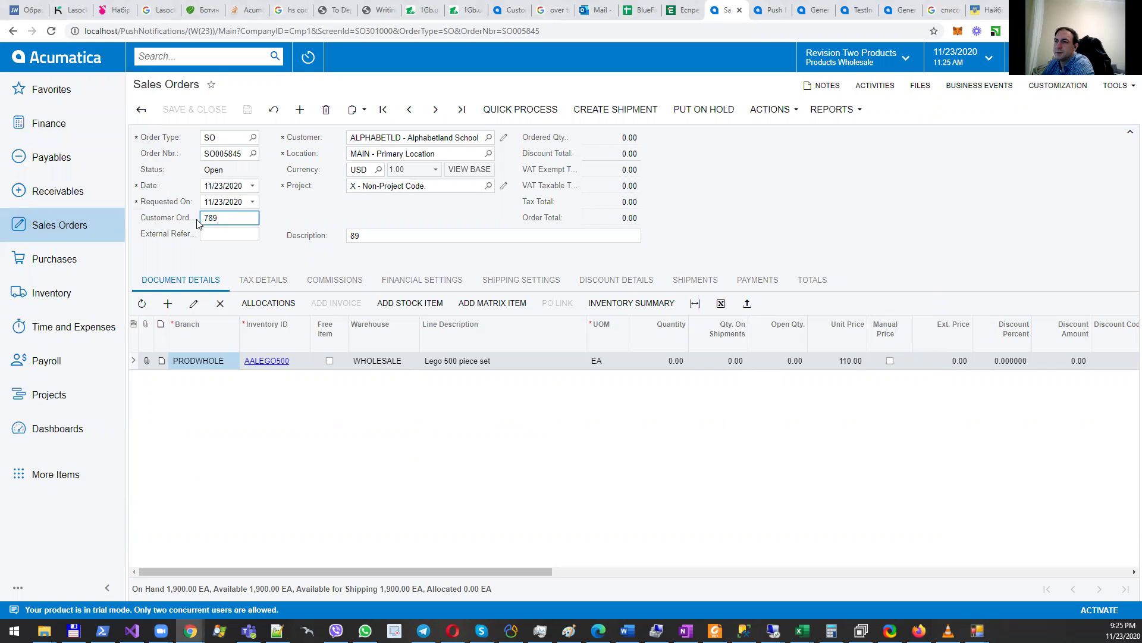
double_click(231, 218)
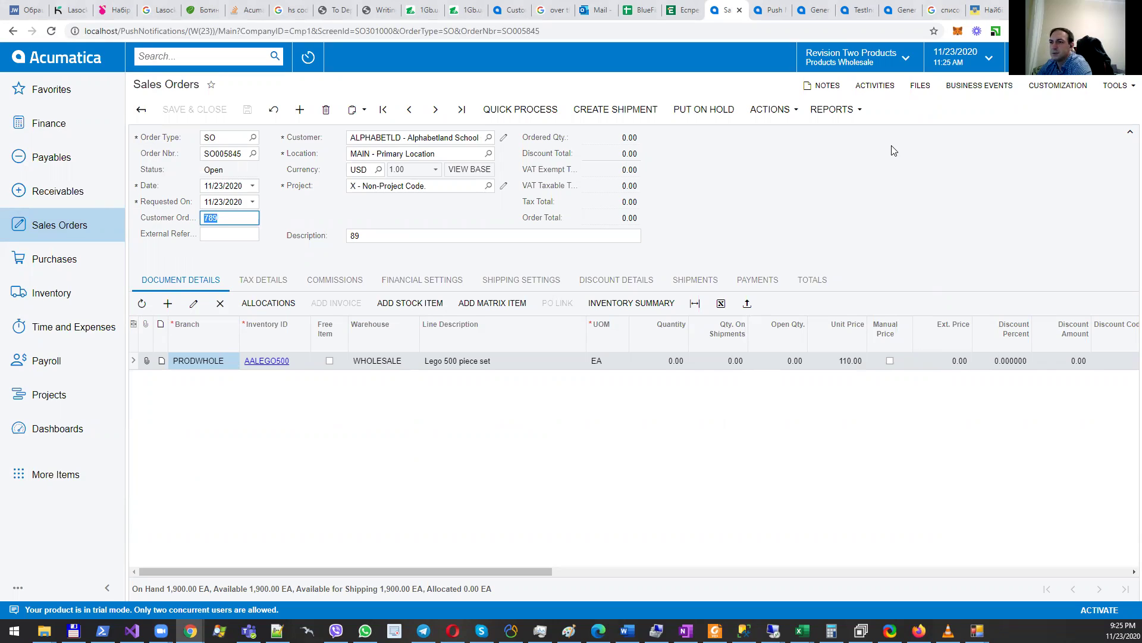
type("89080")
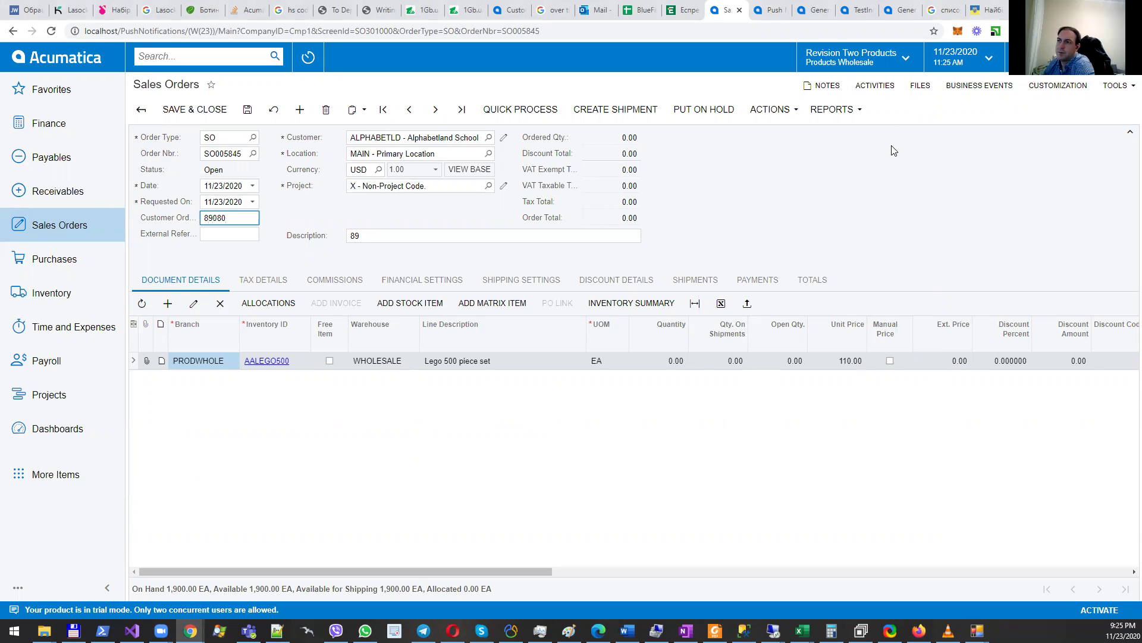
left_click(246, 108)
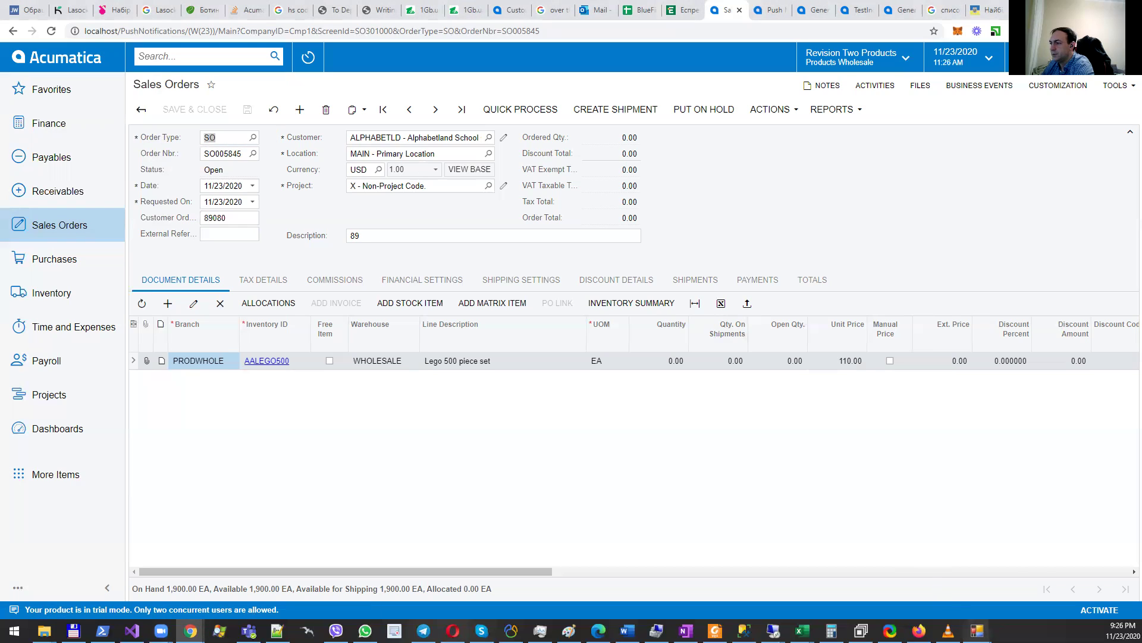
mouse_move(976, 630)
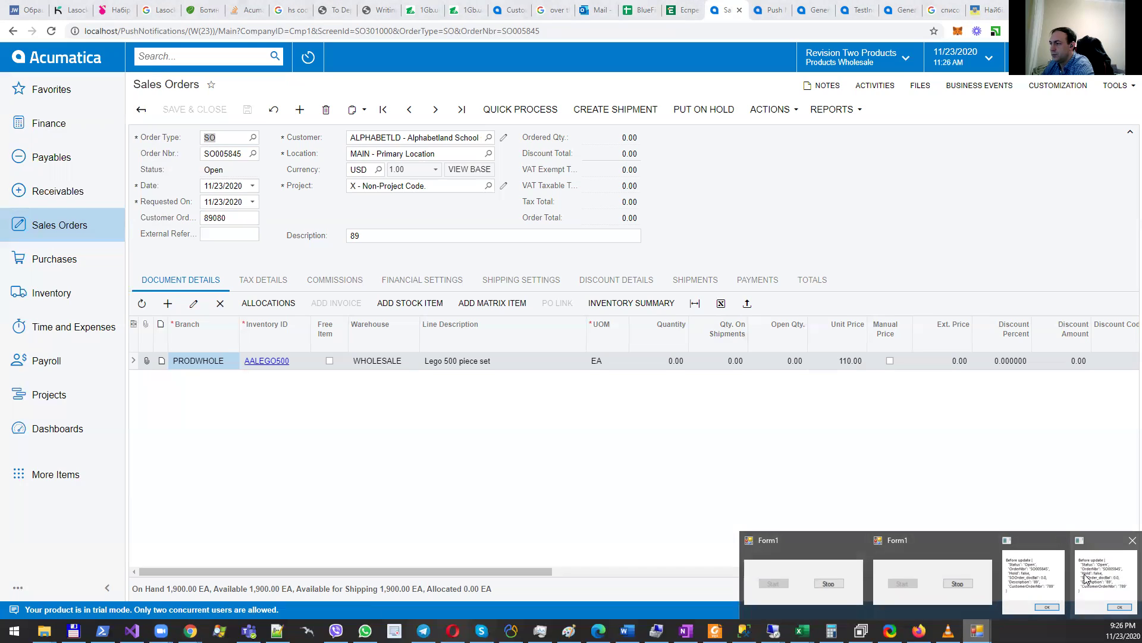
Step: Acknowledge all four Before/After update messages (789 to 89080) and close both client windows
left_click(811, 551)
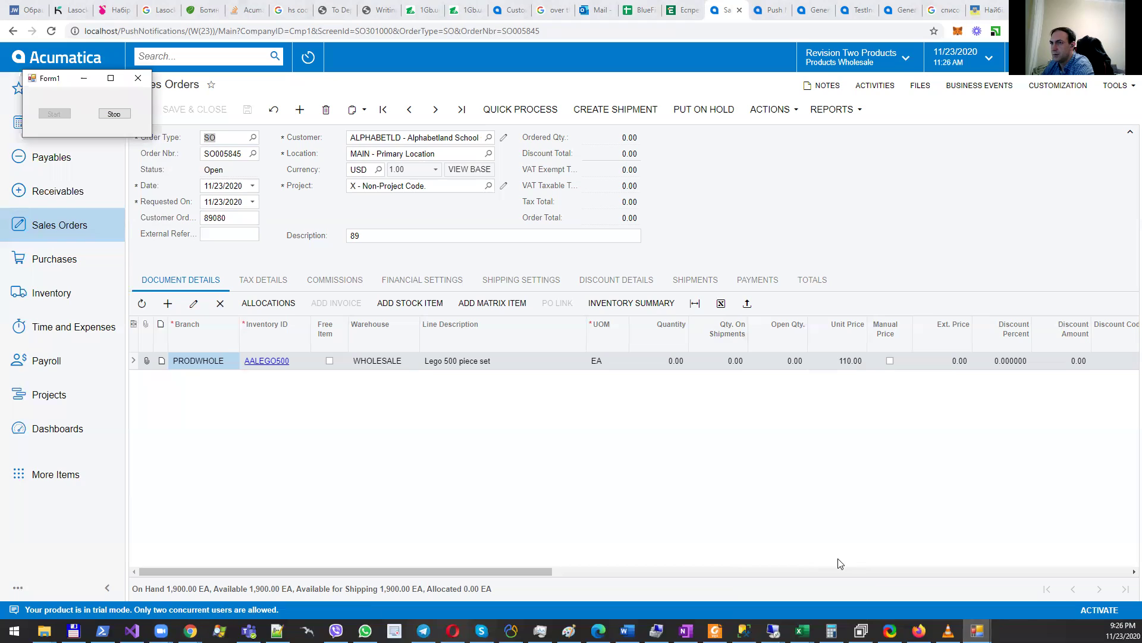
mouse_move(977, 631)
left_click(916, 587)
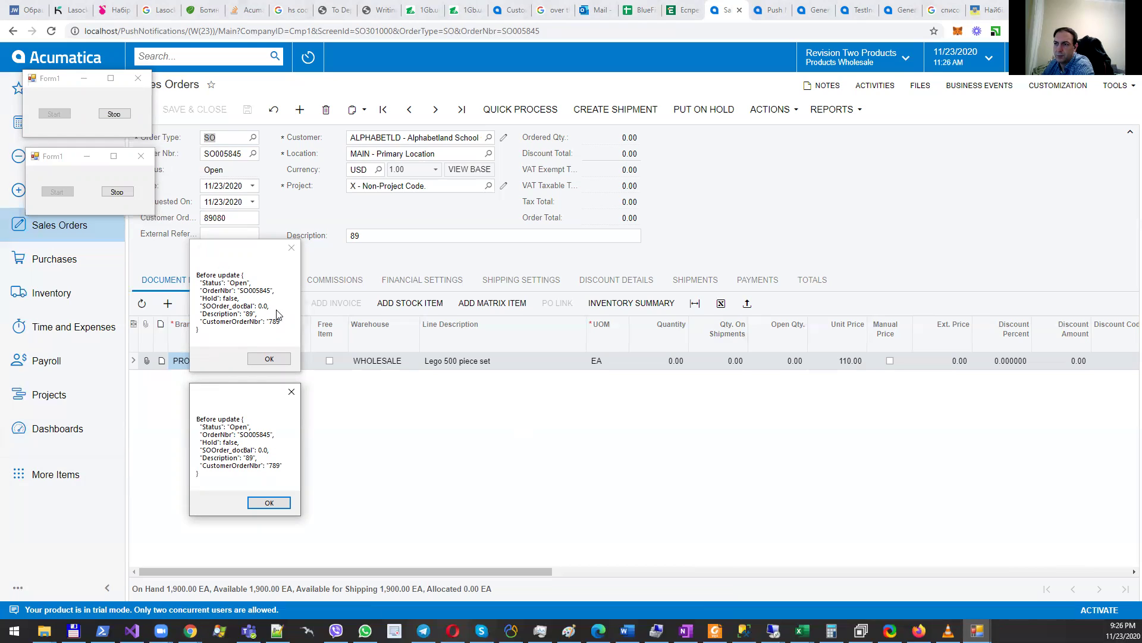
left_click(266, 361)
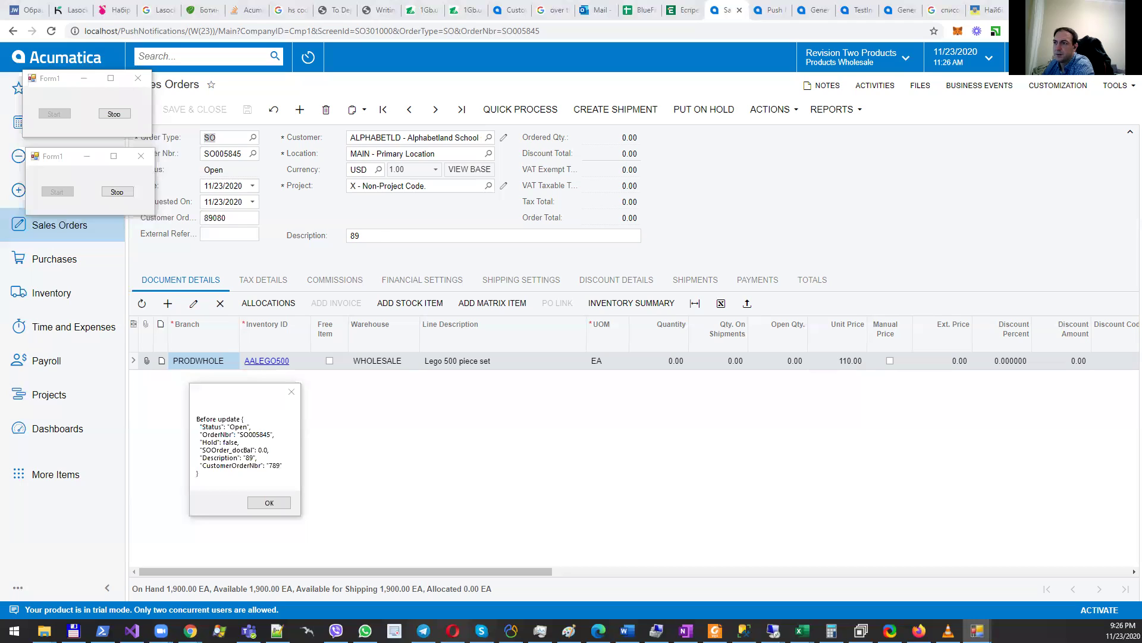
left_click(338, 275)
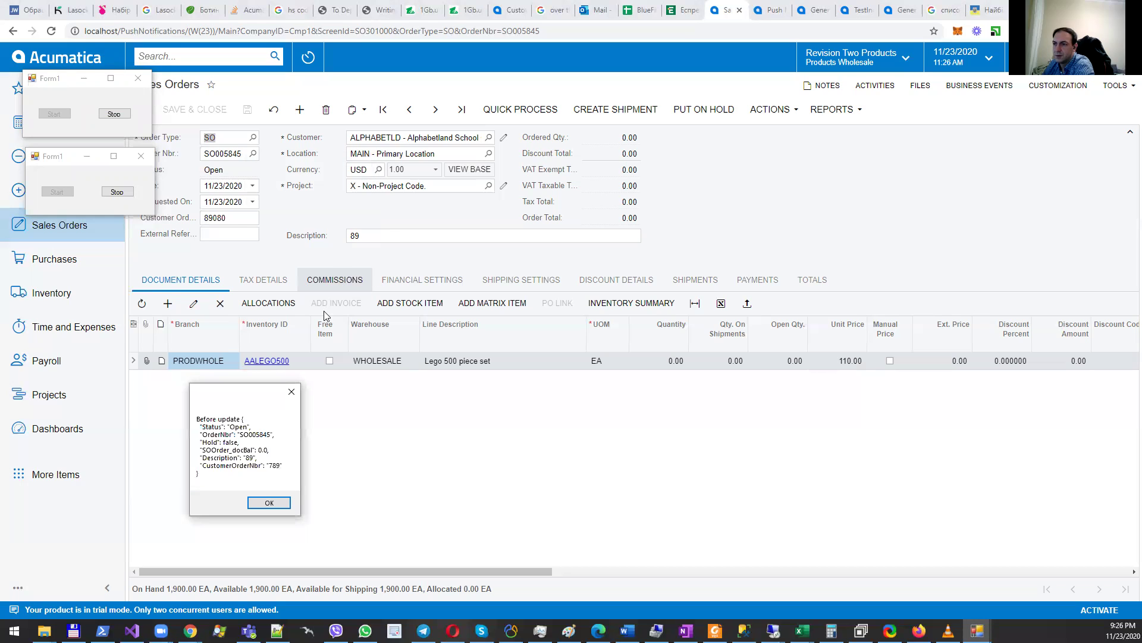
left_click(266, 501)
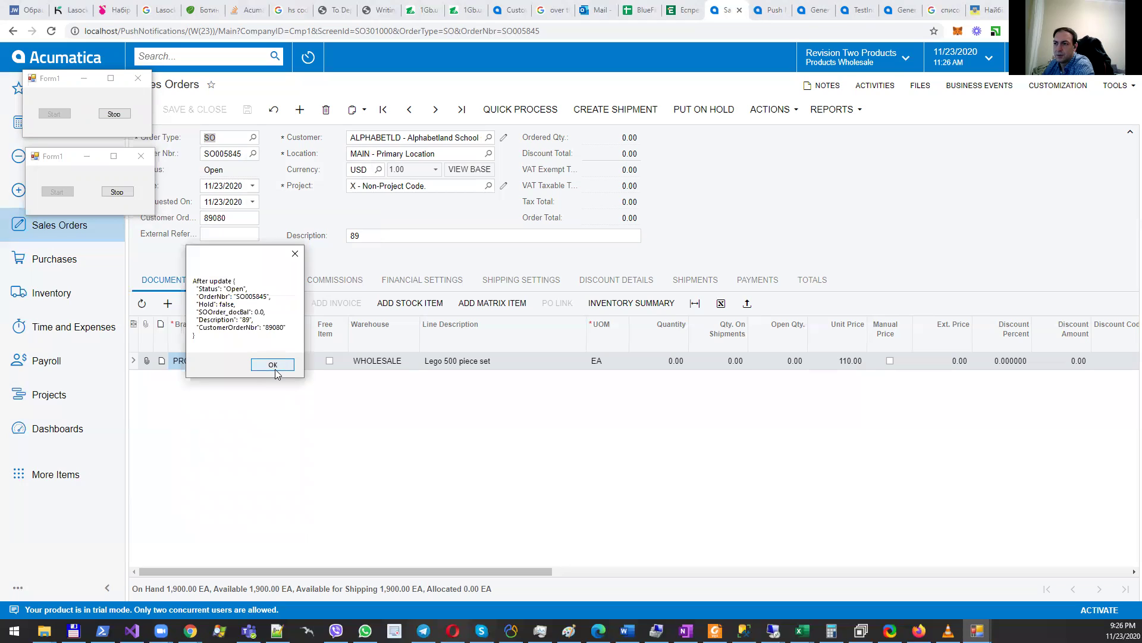
left_click(273, 365)
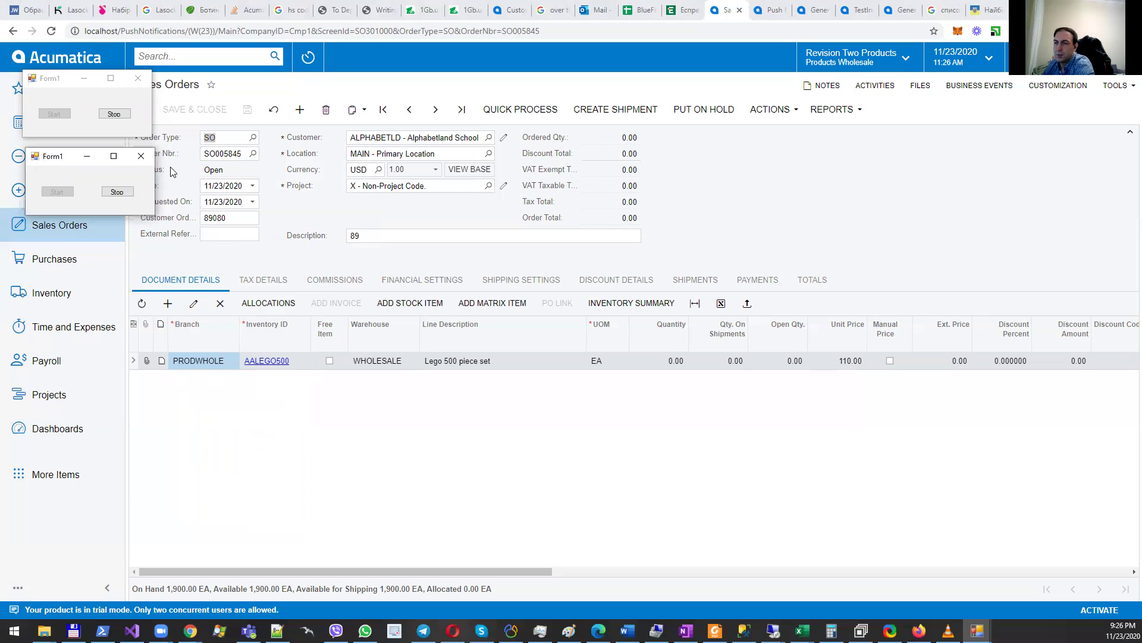
left_click(137, 78)
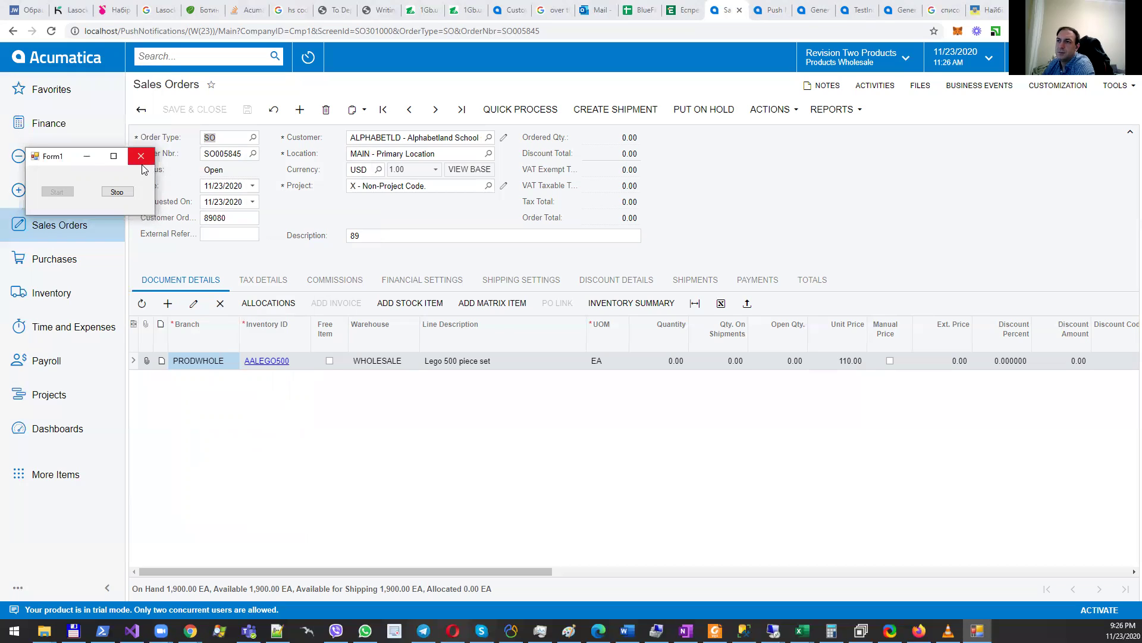
left_click(141, 156)
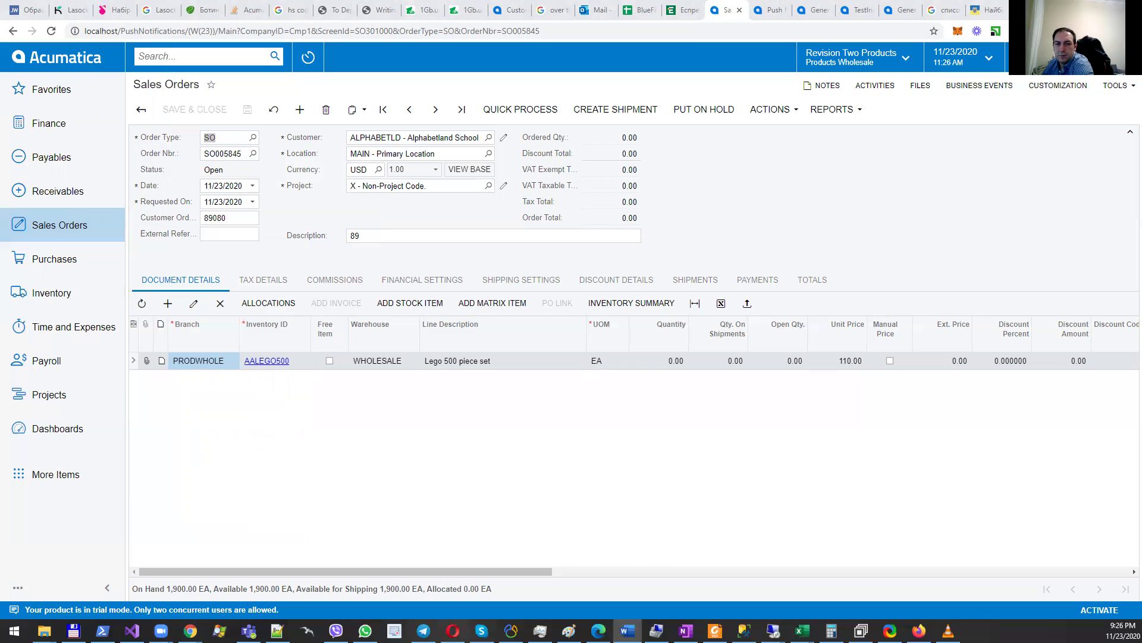
Step: Inspect the EnablePushNotifications=True key under appSettings in Web.config, then return to Acumatica
left_click(133, 630)
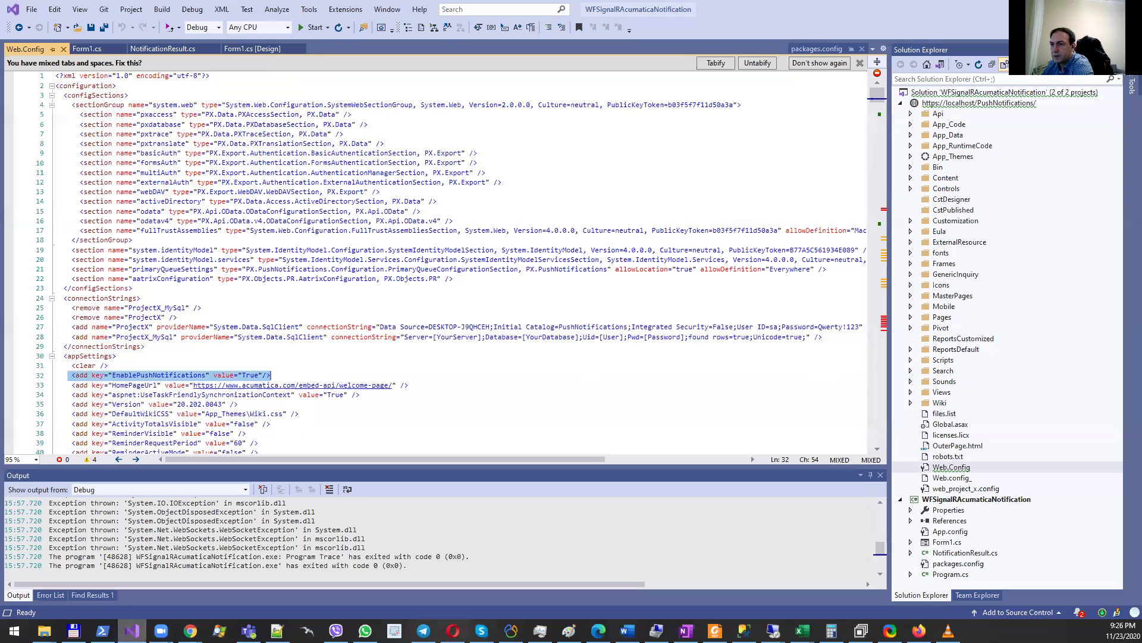
left_click(279, 375)
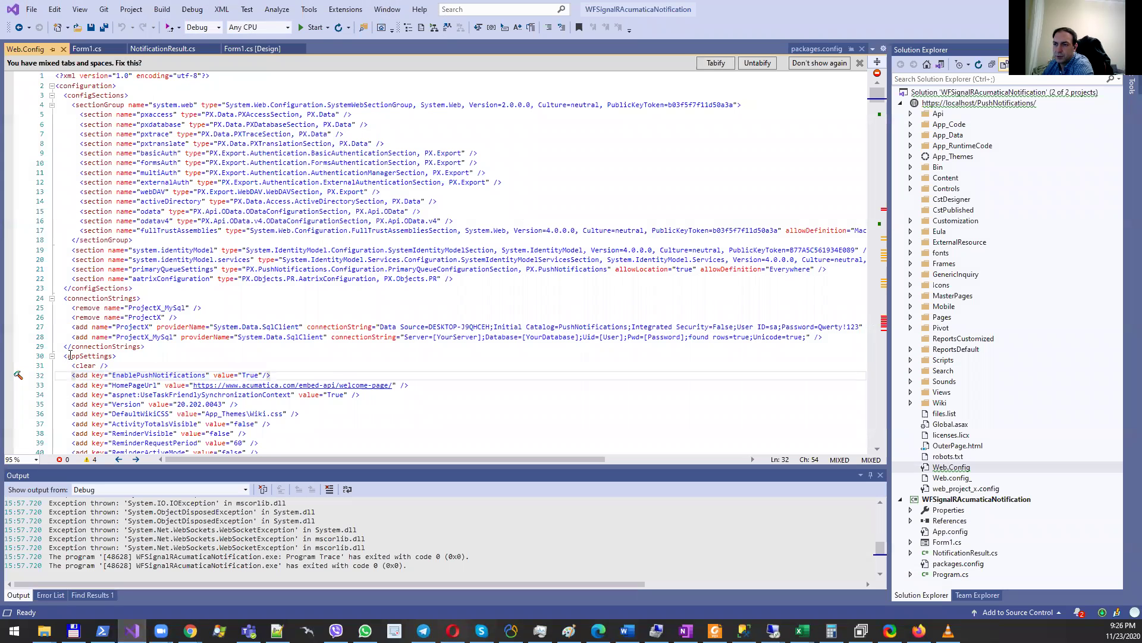
left_click_drag(63, 356, 117, 357)
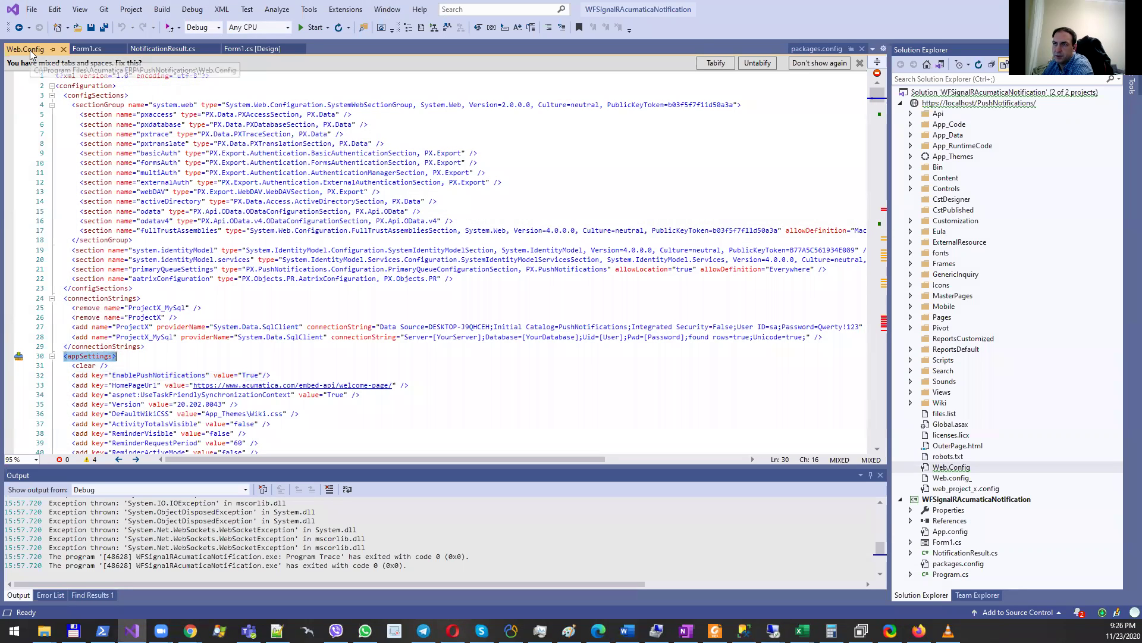
left_click_drag(72, 374, 288, 377)
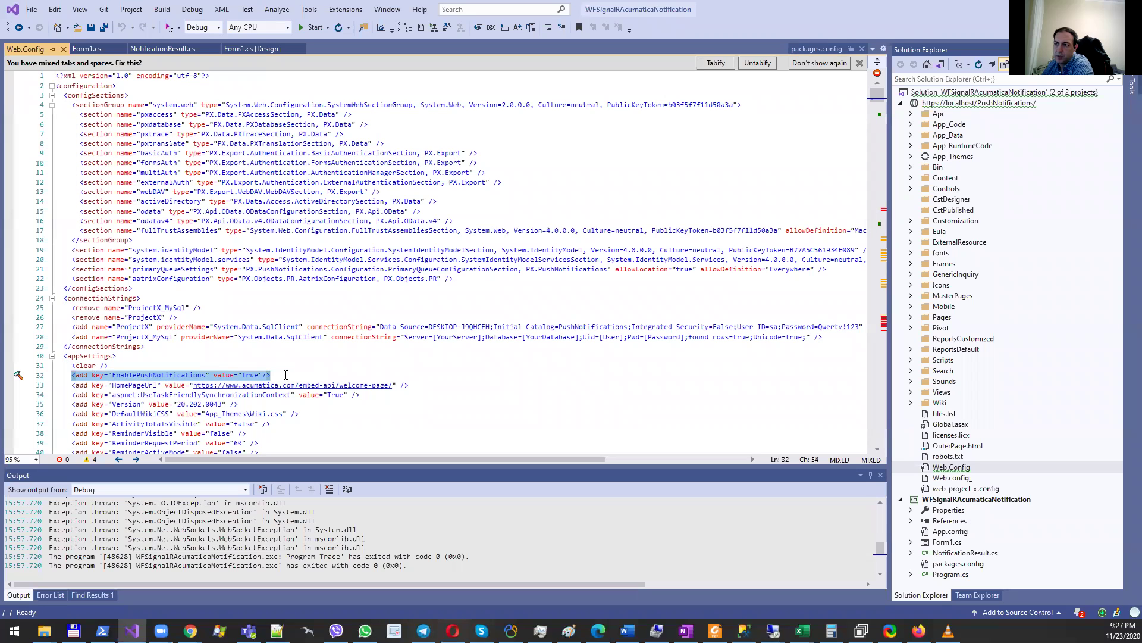
left_click(286, 375)
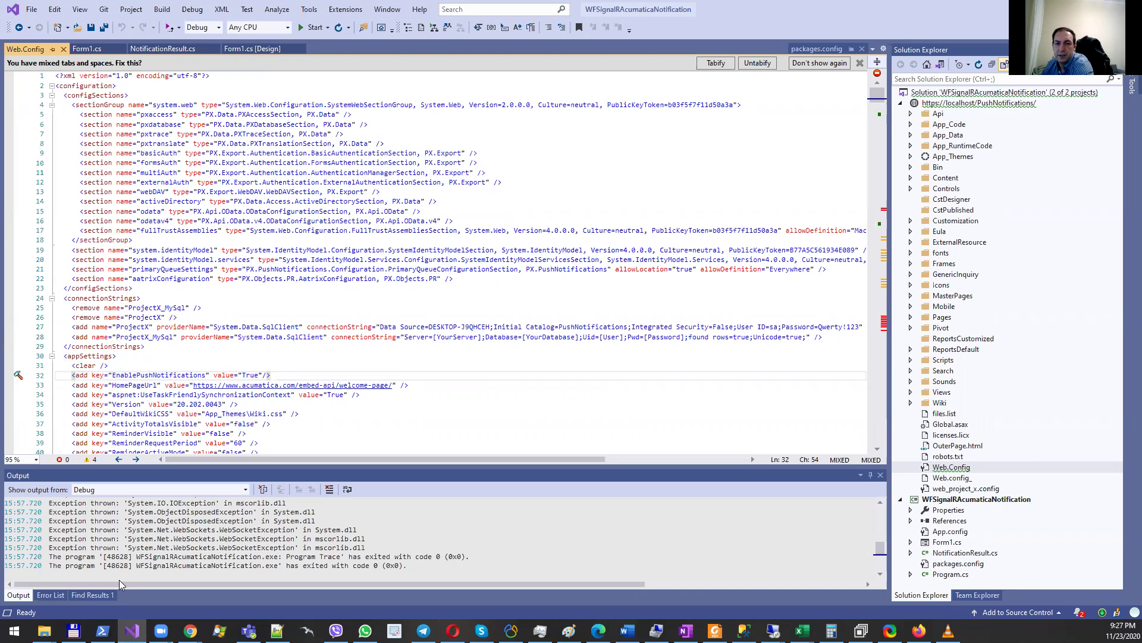
key("alt+Tab")
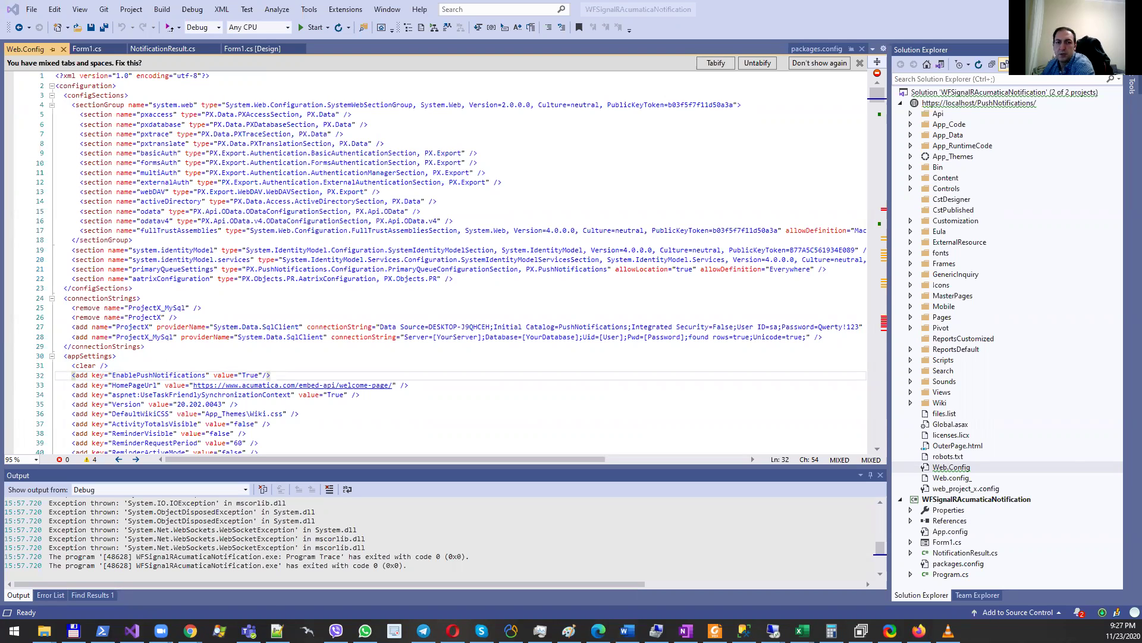
key("alt+Tab")
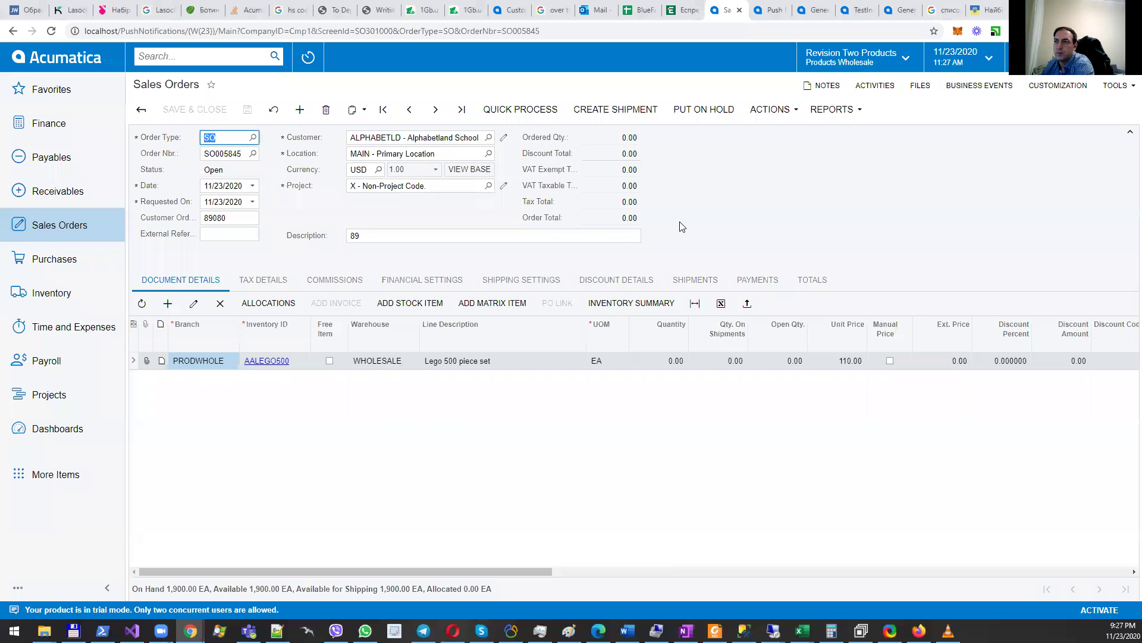
Step: Search for 'generic' and open the Generic Inquiry screen
left_click(202, 57)
type("ny")
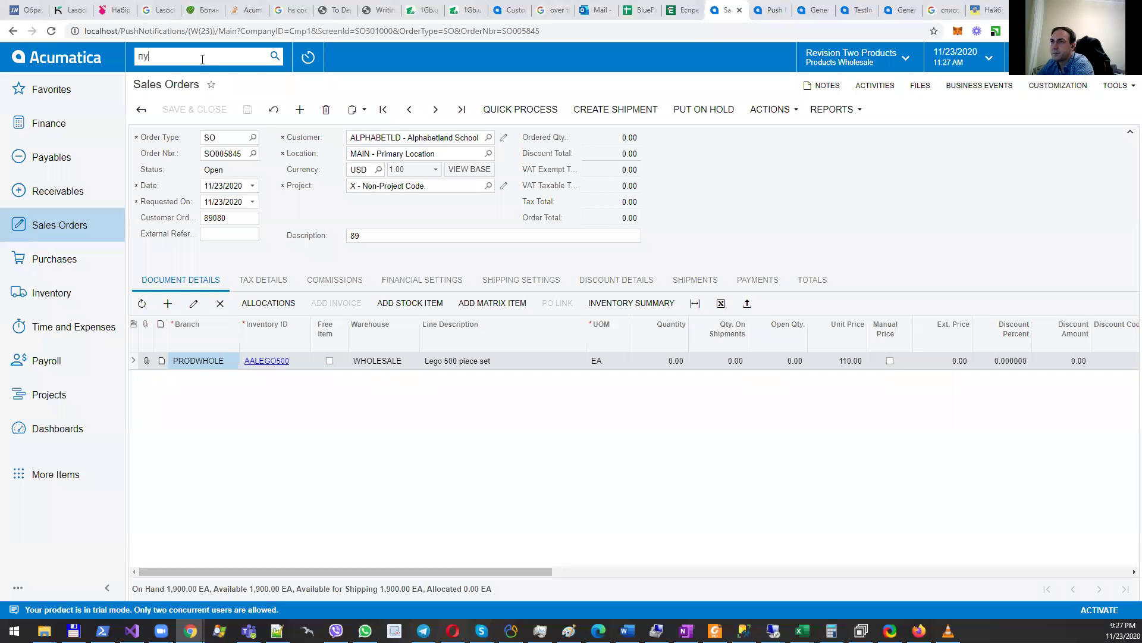
key("Escape")
key("BackSpace")
key("BackSpace")
type("gene")
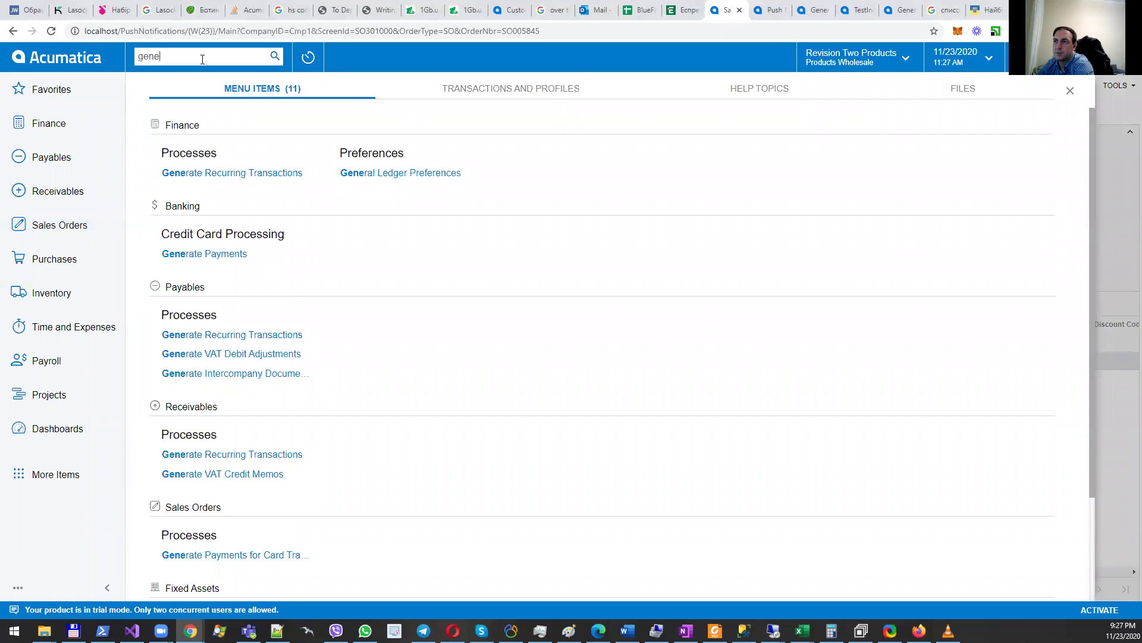
type("ric")
left_click(188, 173)
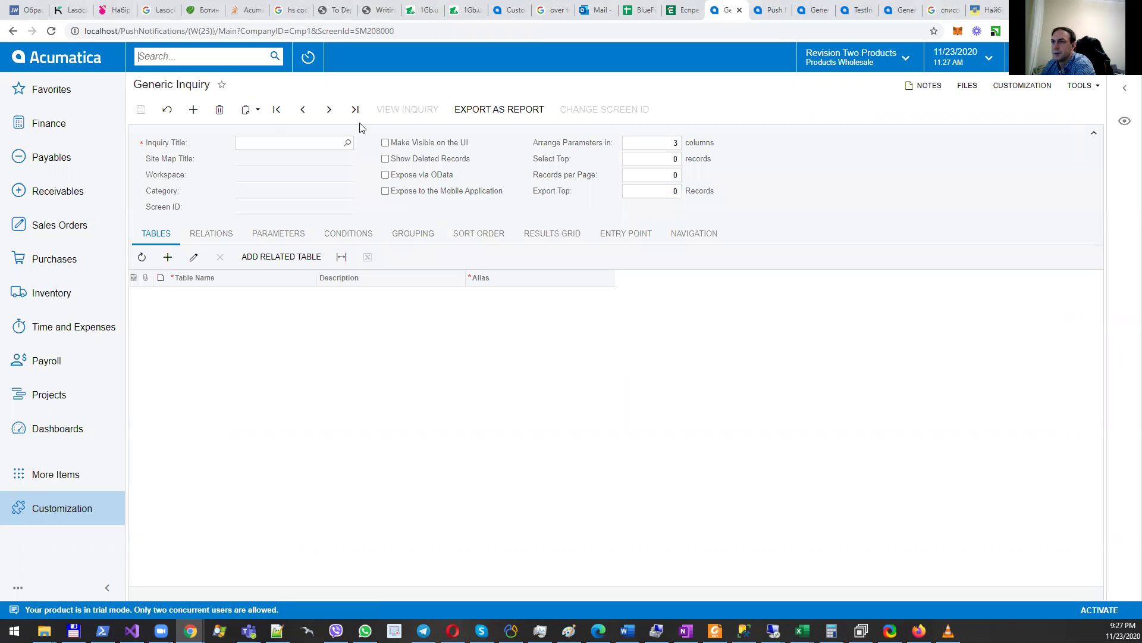
Step: Load the TestInqSO inquiry and point out its SOOrder source table
left_click(347, 143)
type("TestingSO")
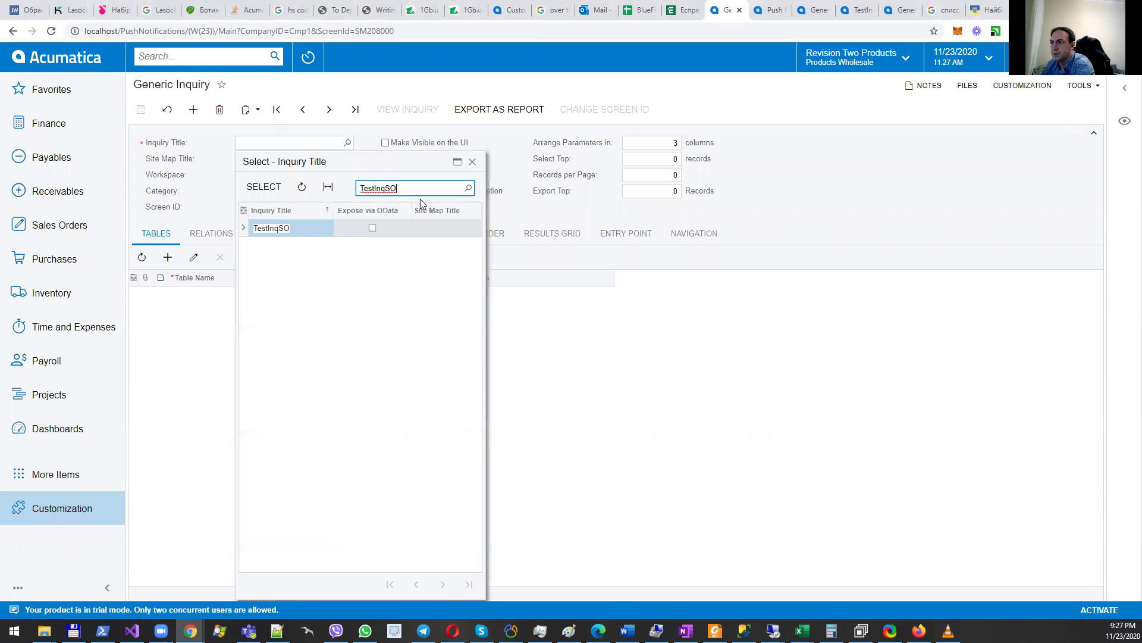
double_click(297, 229)
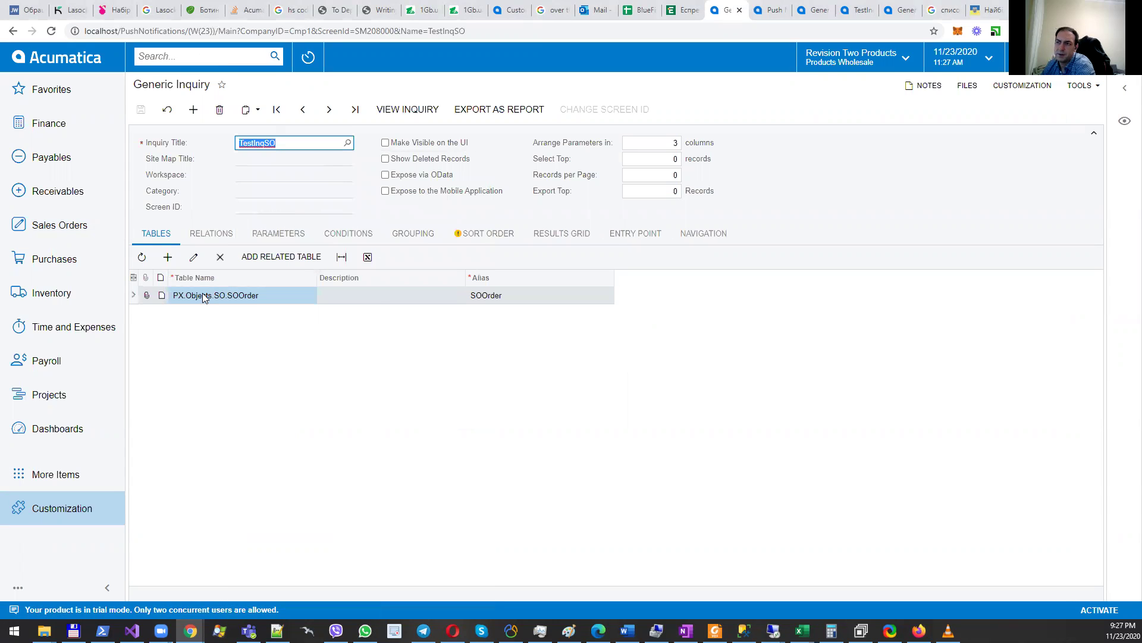
left_click(236, 294)
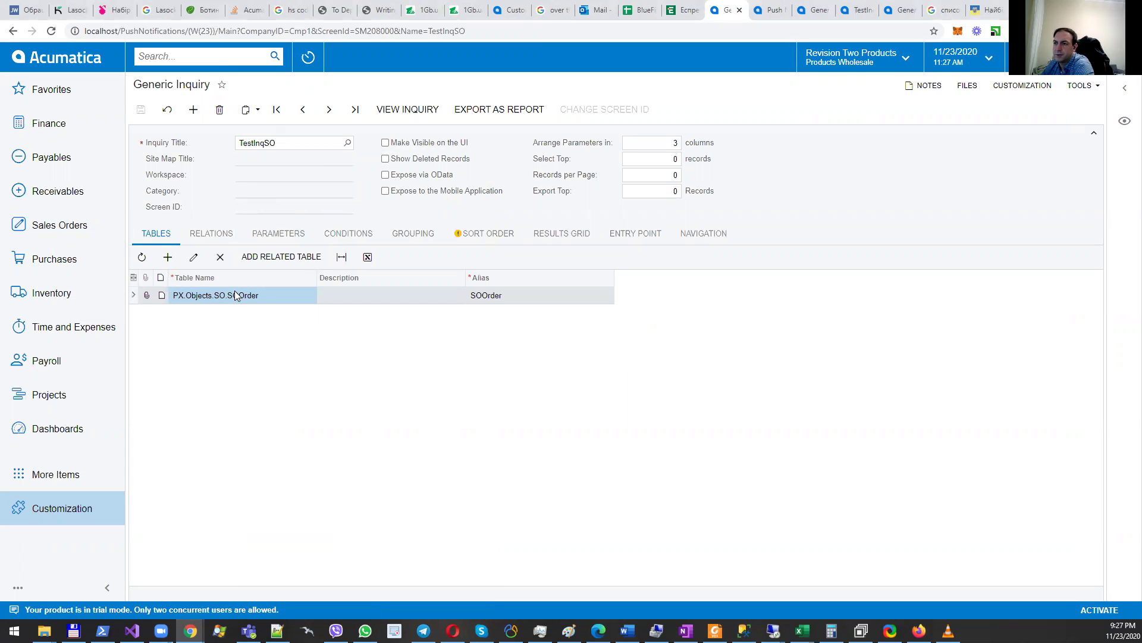
Step: Step through the Relations, Parameters, Conditions, Grouping, Sort Order and Results Grid tabs
left_click(212, 235)
left_click(278, 234)
left_click(348, 233)
left_click(413, 233)
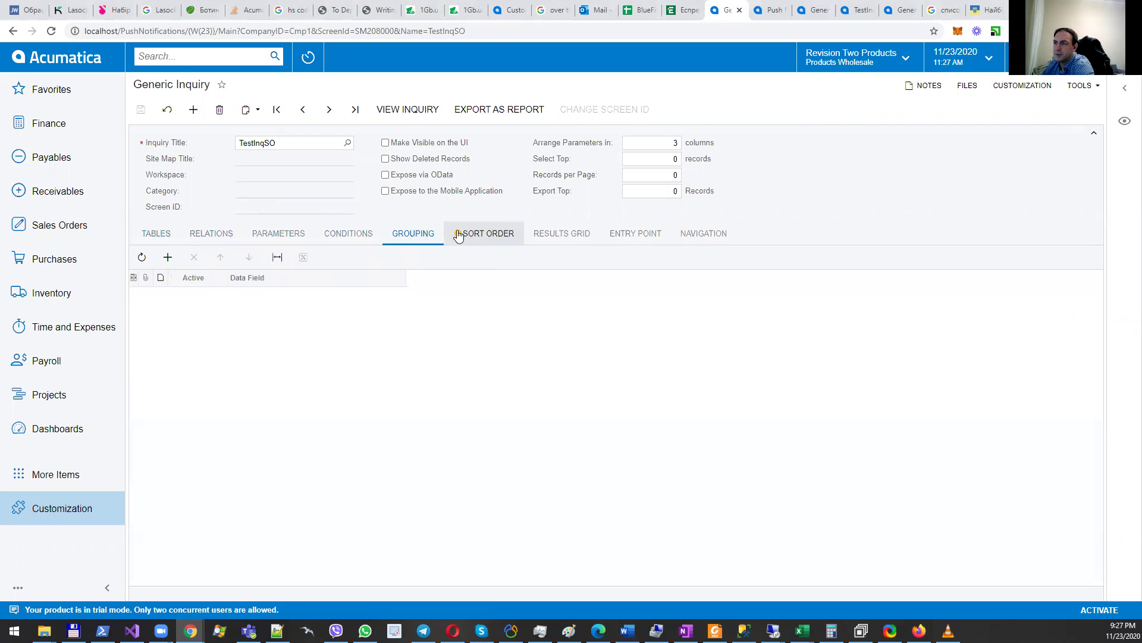
left_click(485, 233)
left_click(554, 232)
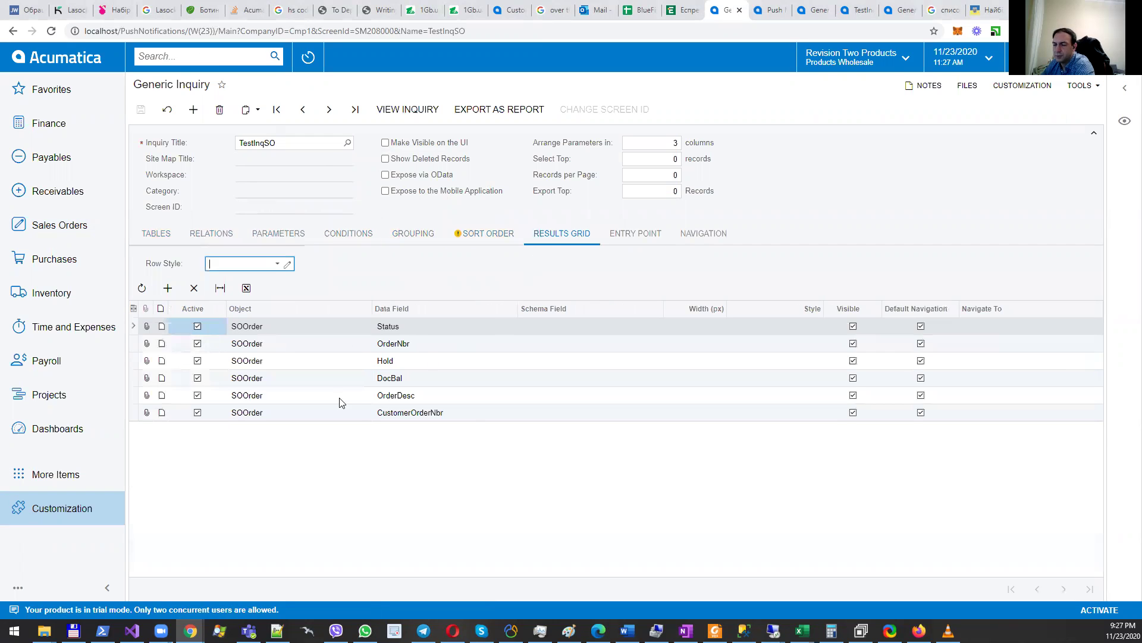
Step: Review the result fields Status, OrderNbr, Hold, DocBal, OrderDesc and CustomerOrderNbr
left_click(410, 328)
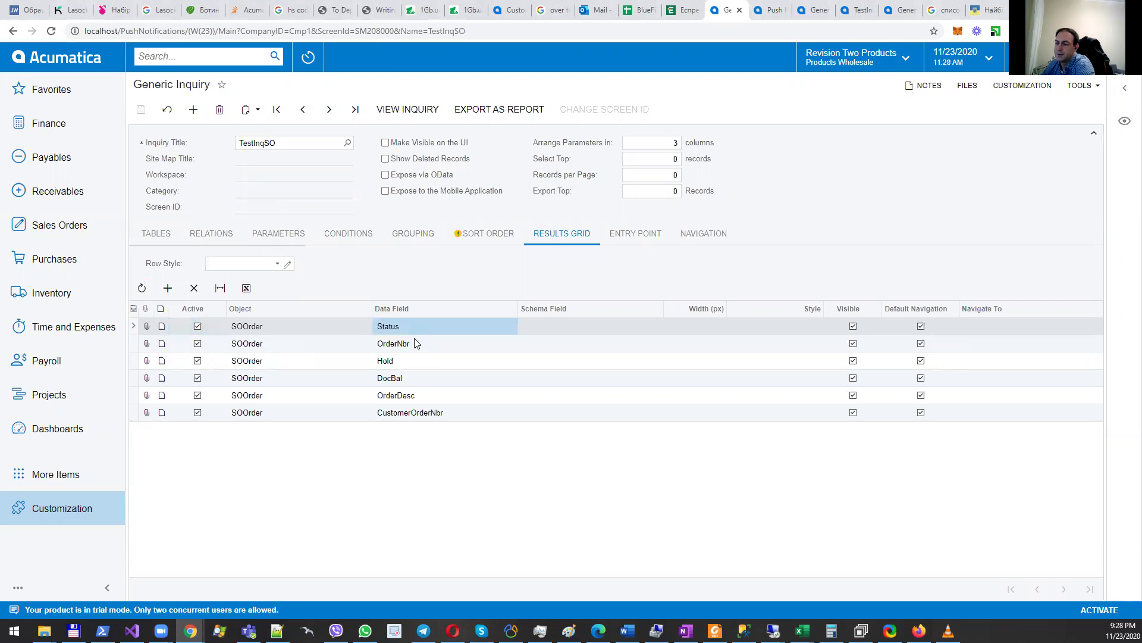
left_click(415, 344)
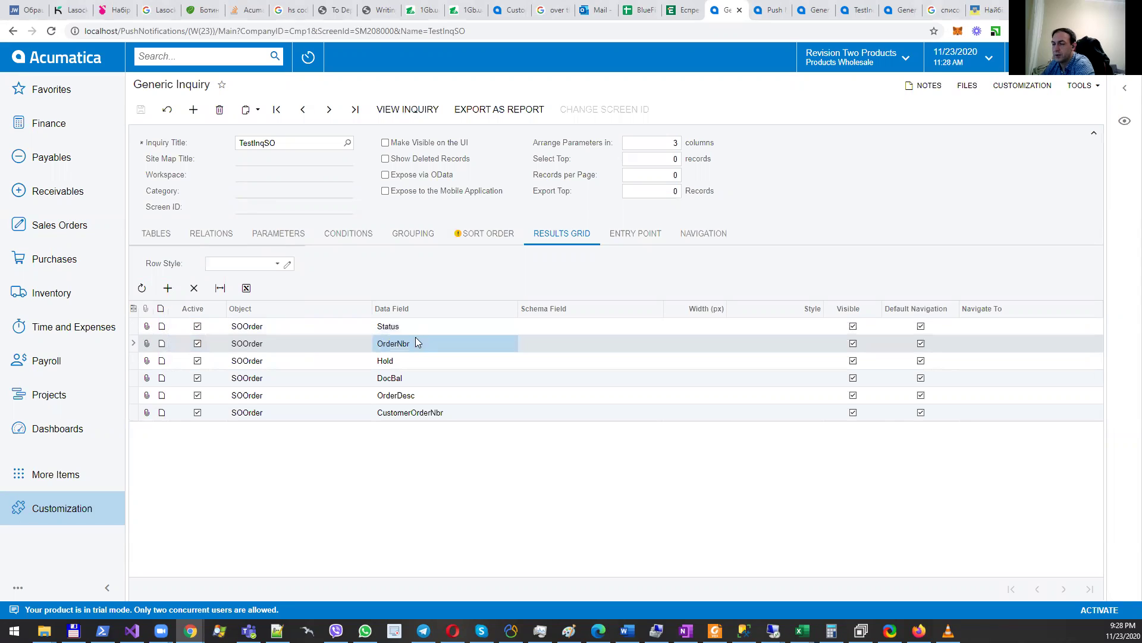
left_click(406, 326)
left_click(412, 345)
left_click(412, 362)
left_click(416, 379)
left_click(421, 412)
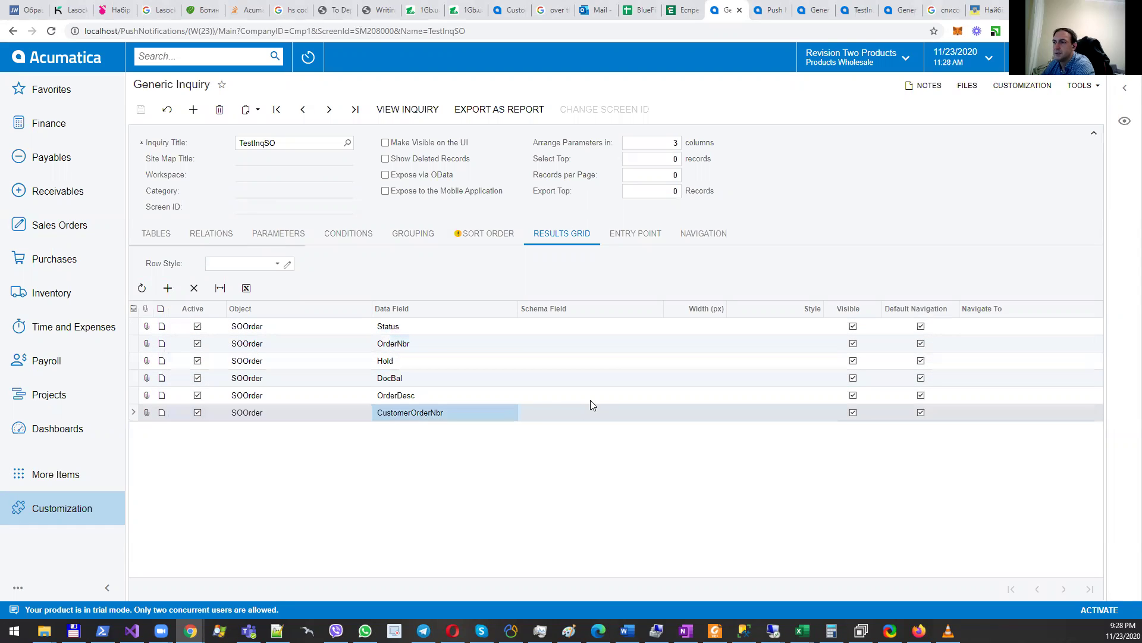
key("alt+Tab")
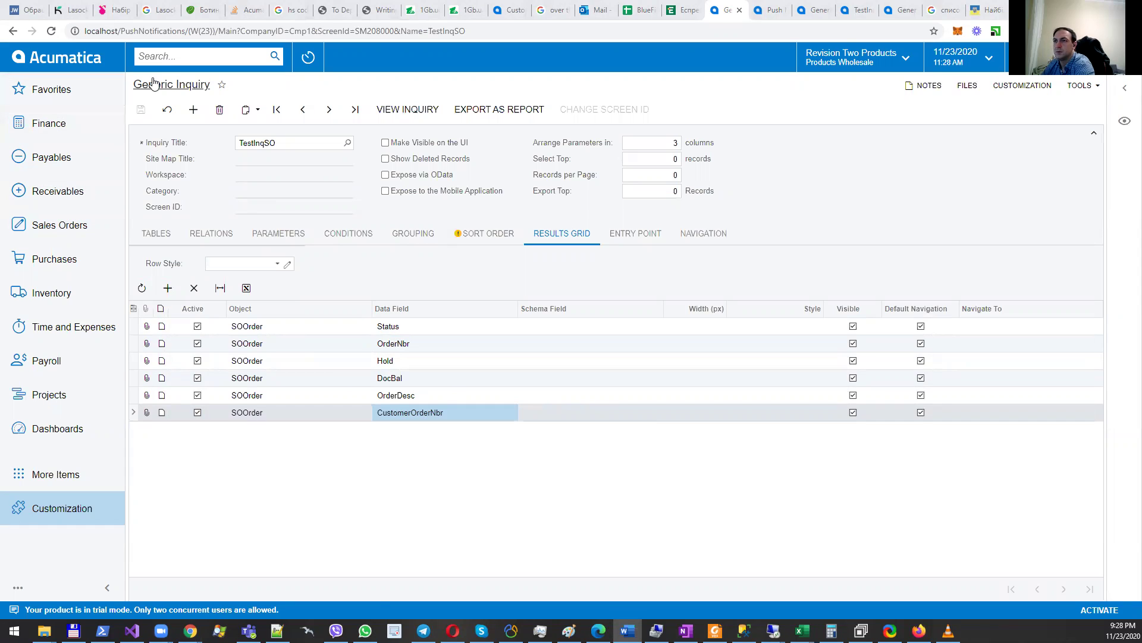
Step: Search 'push no', open Push Notifications and load the TestNotification destination
left_click(170, 62)
type("p")
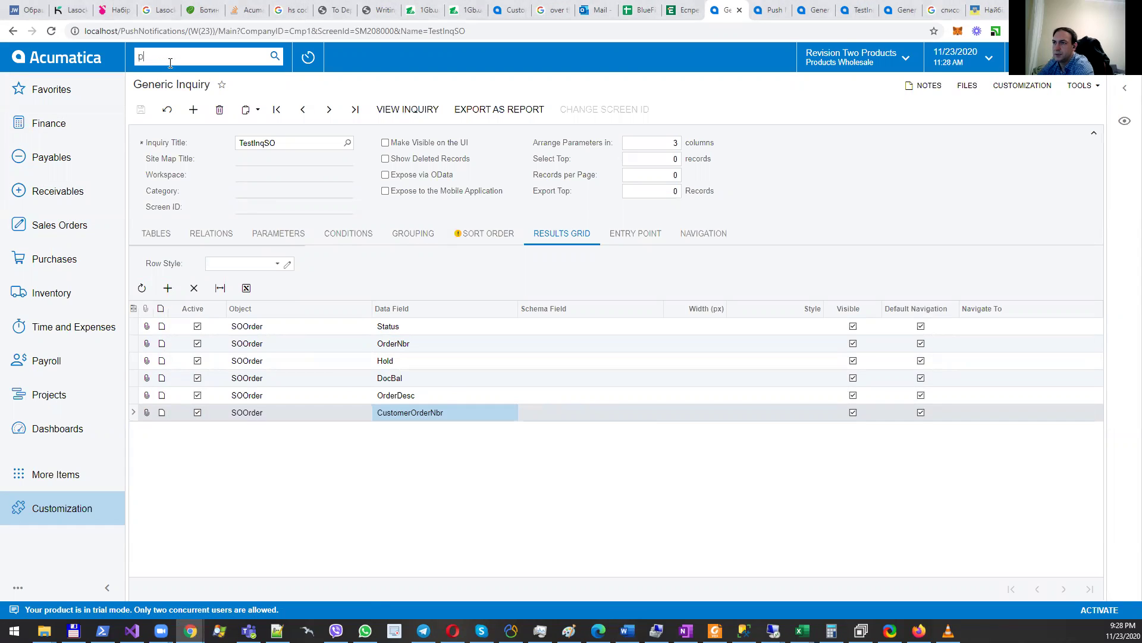
type("ush no")
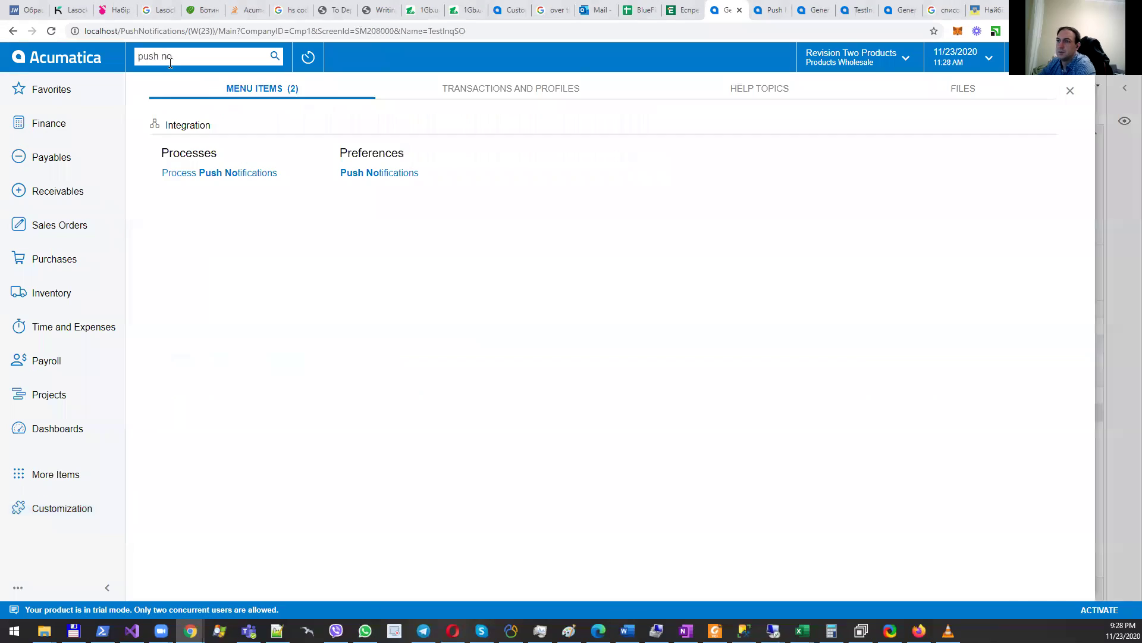
left_click(380, 174)
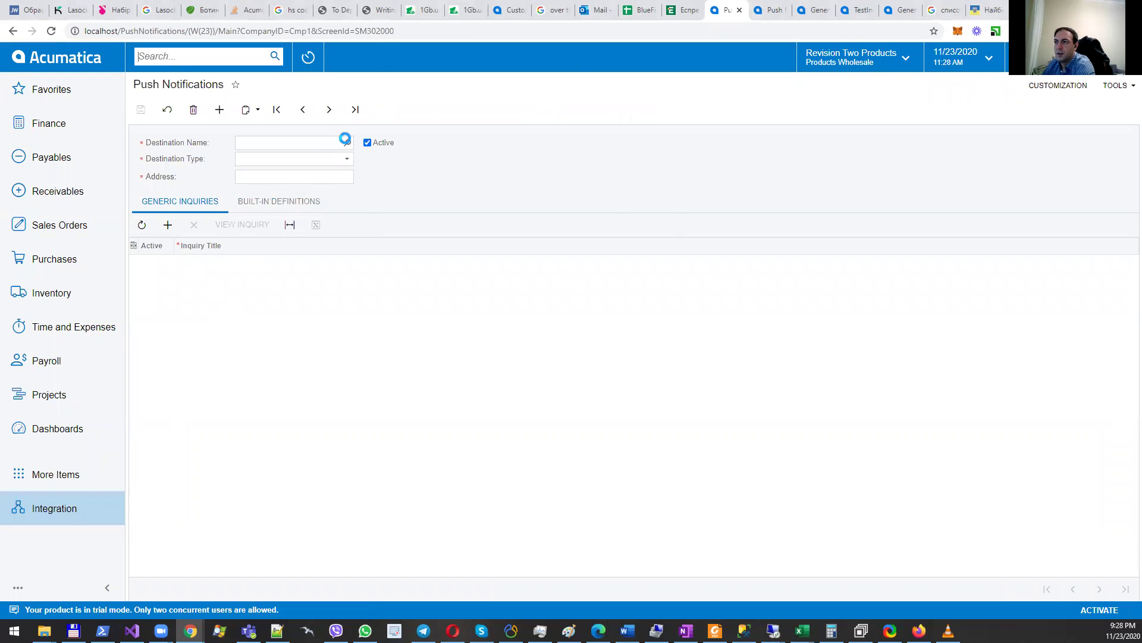
left_click(348, 142)
double_click(321, 245)
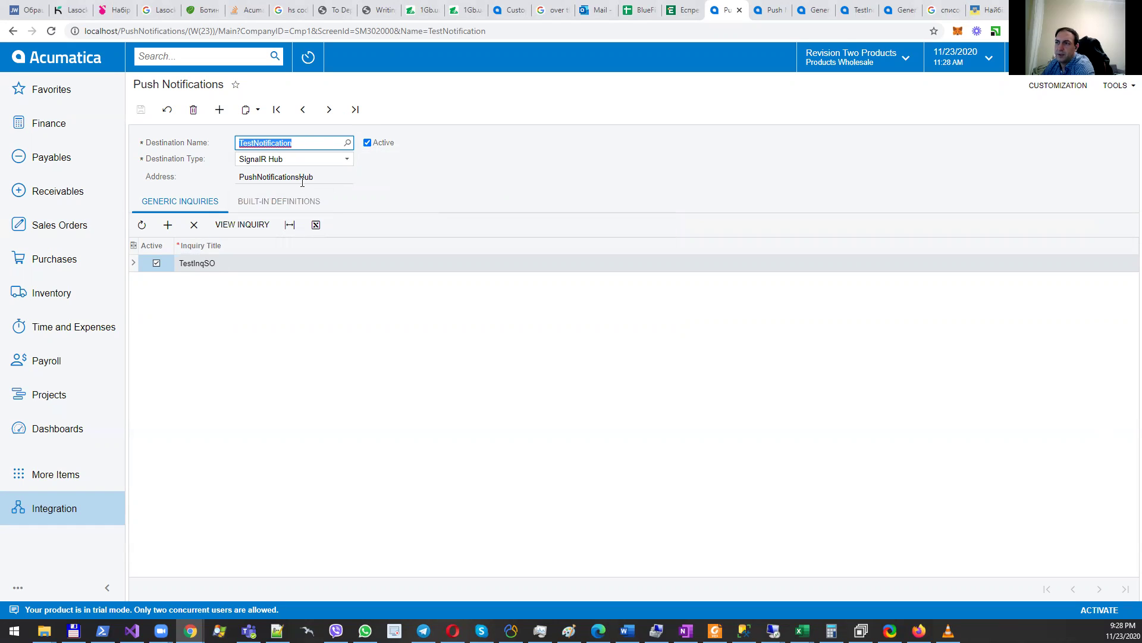
Step: Start a new push destination named 'test' as a SignalR Hub and add an inquiry row
left_click(219, 108)
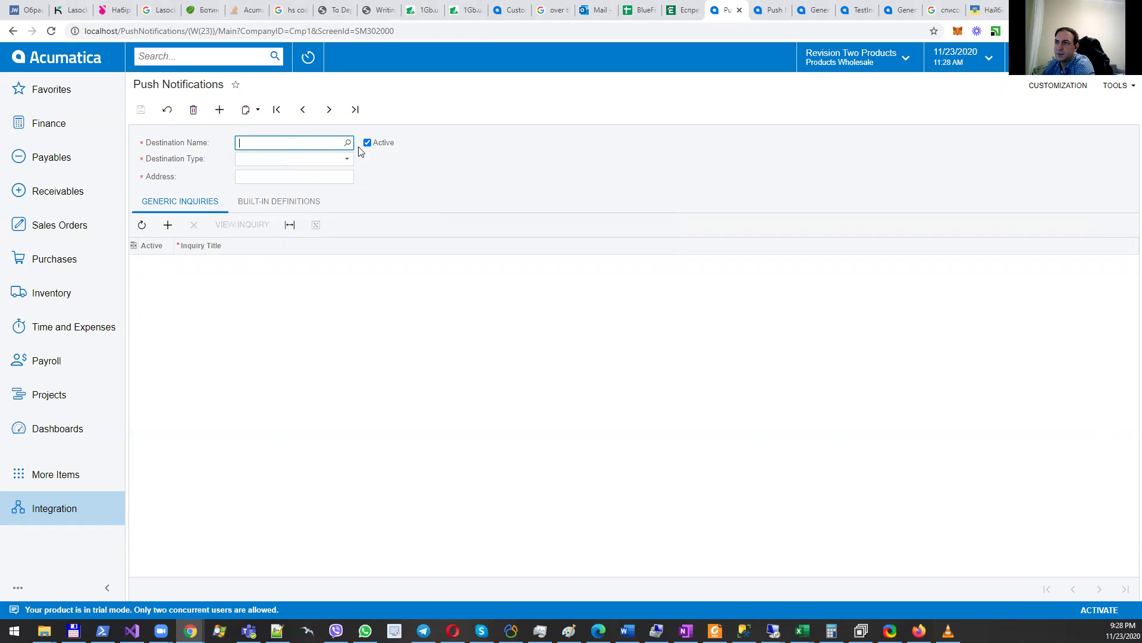
type("test")
left_click(347, 159)
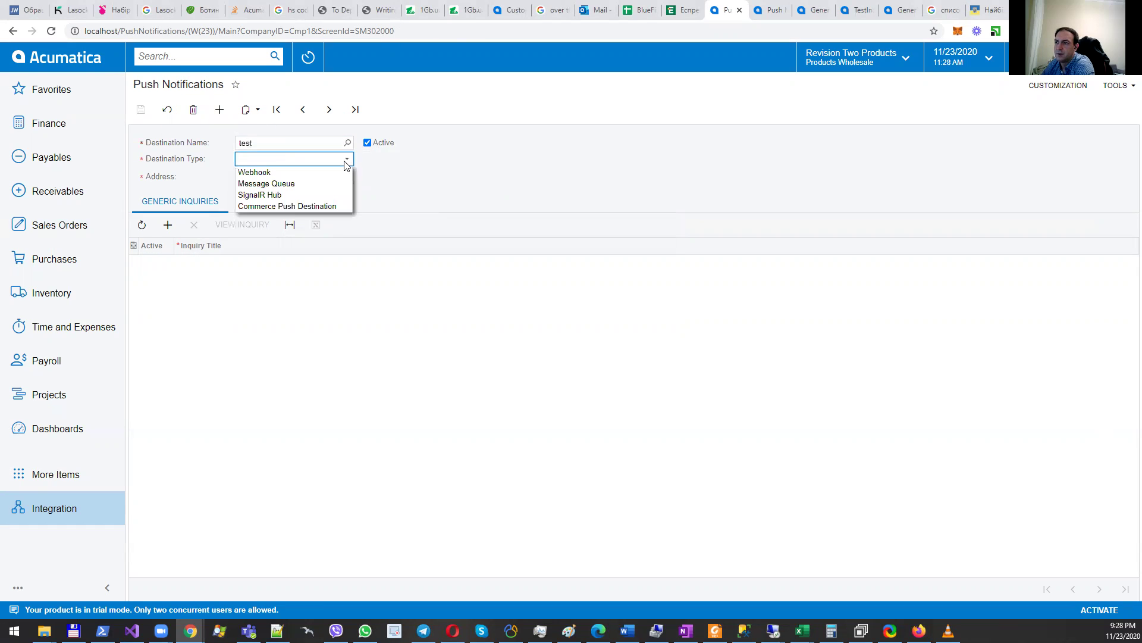
left_click(288, 195)
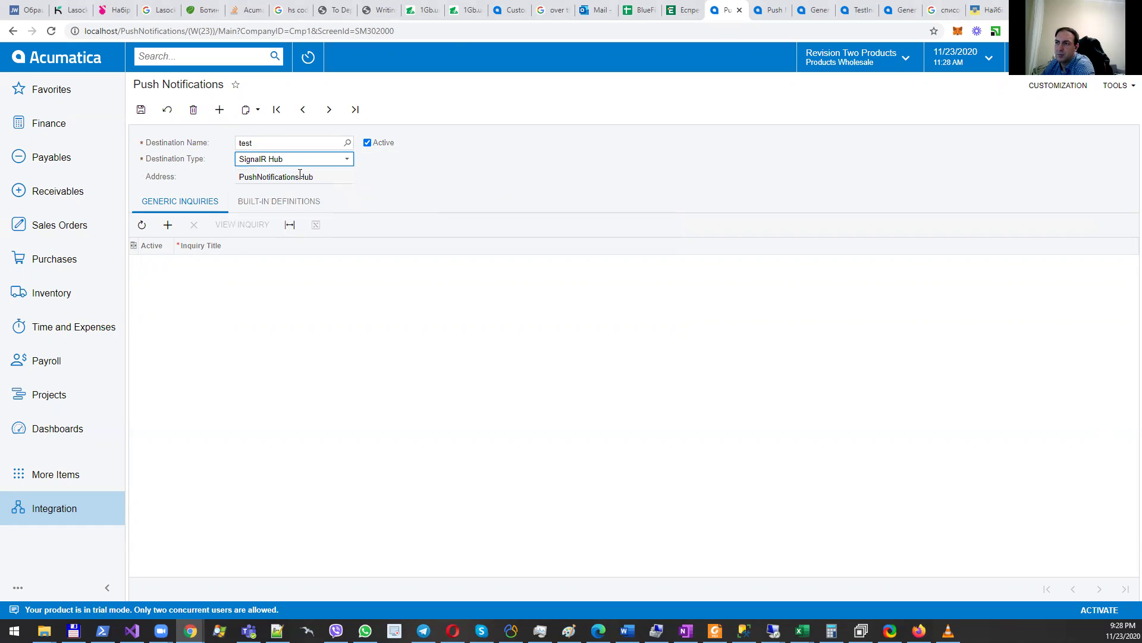
left_click(168, 225)
left_click(233, 263)
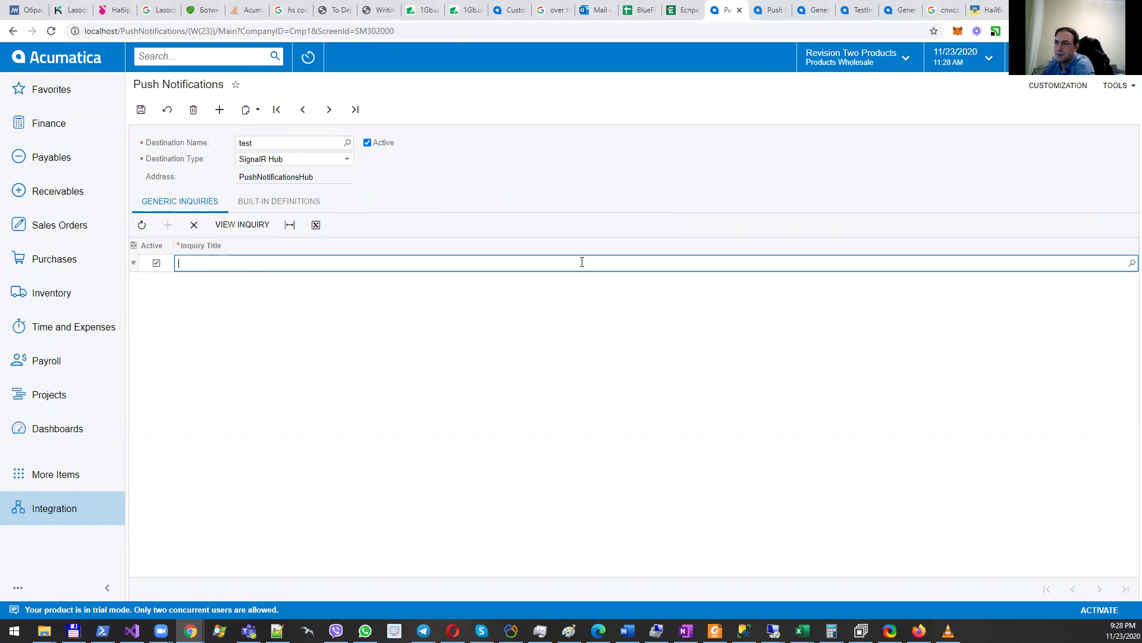
left_click(1131, 263)
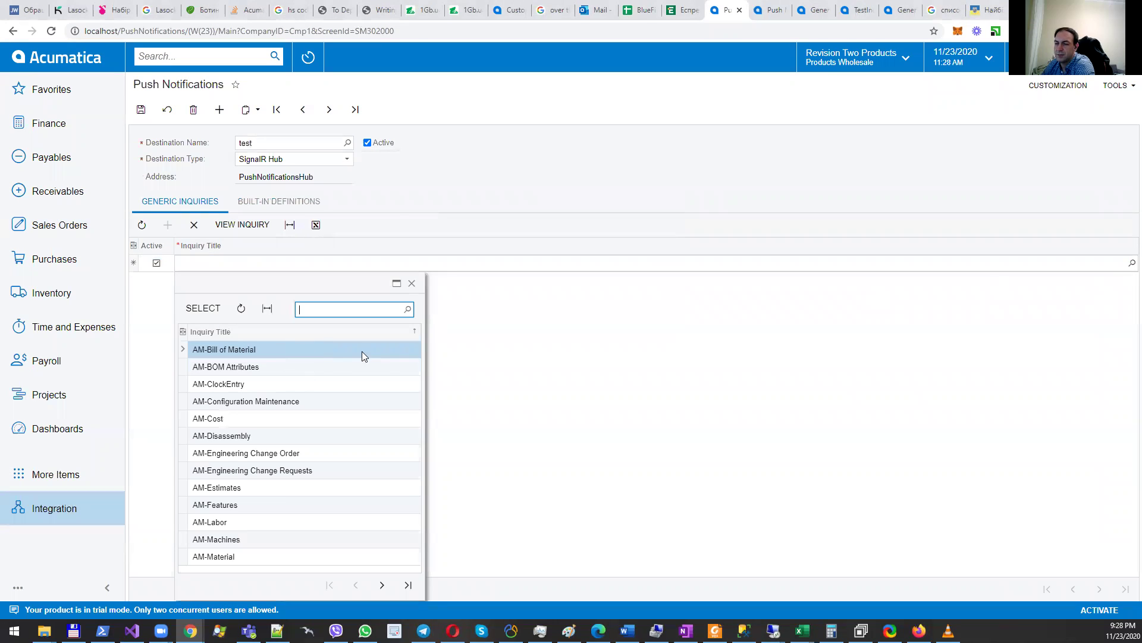
Step: Jump to the first record, discarding the unsaved changes, to load the Commerce destination
left_click(426, 189)
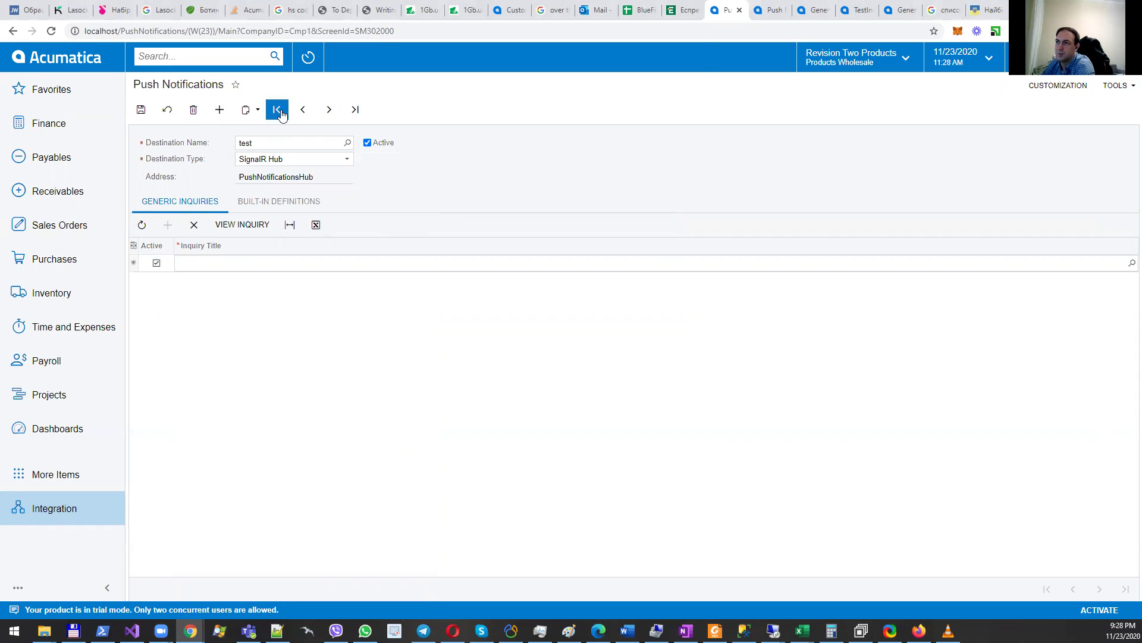
left_click(278, 109)
left_click(629, 98)
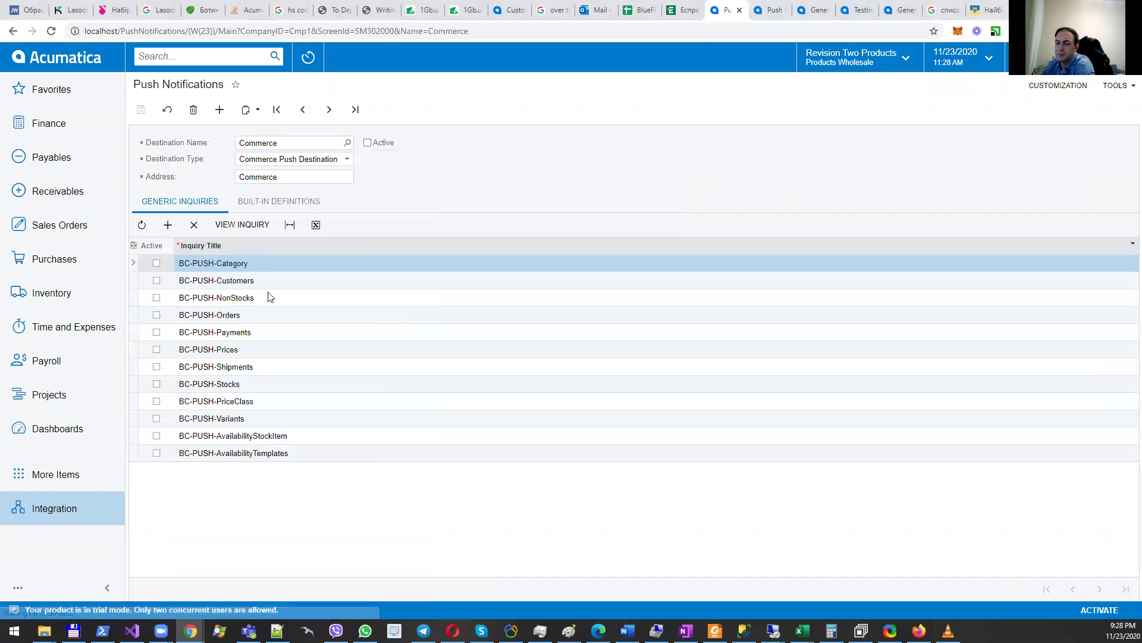
key("alt+Tab")
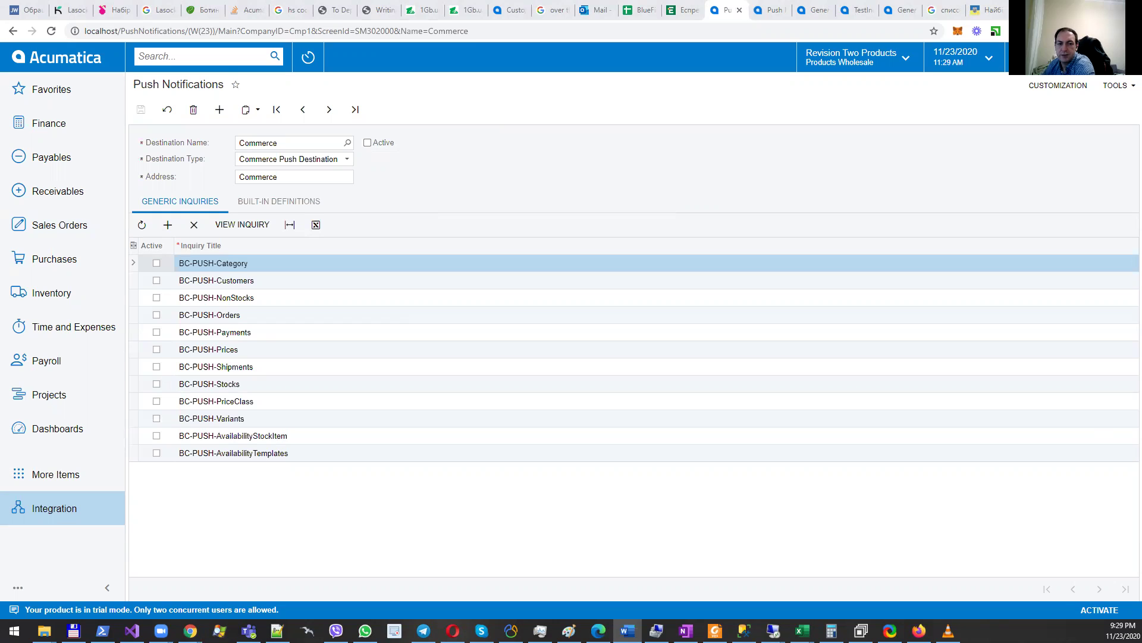
Step: Open NotificationResult.cs in Visual Studio and highlight its class declaration
left_click(132, 631)
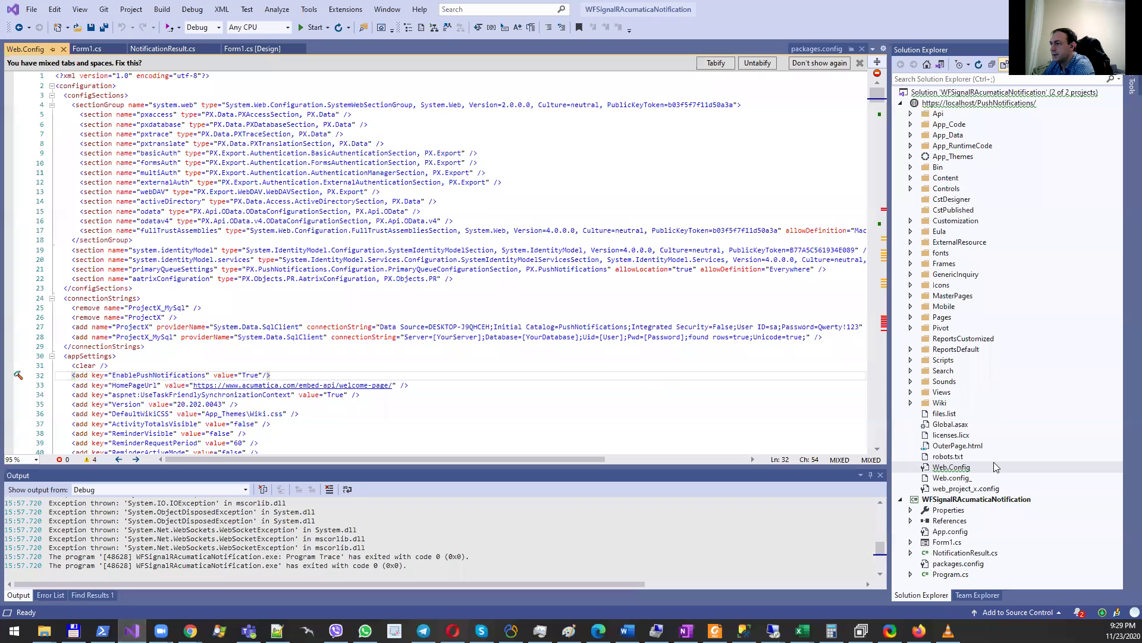
double_click(954, 554)
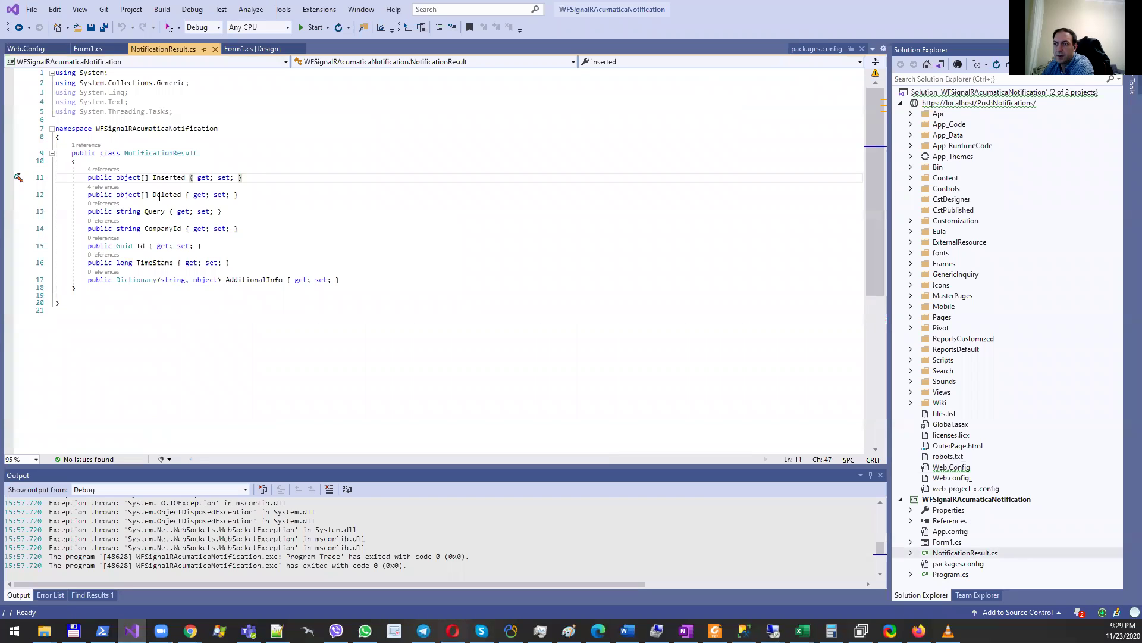
left_click_drag(73, 153, 76, 161)
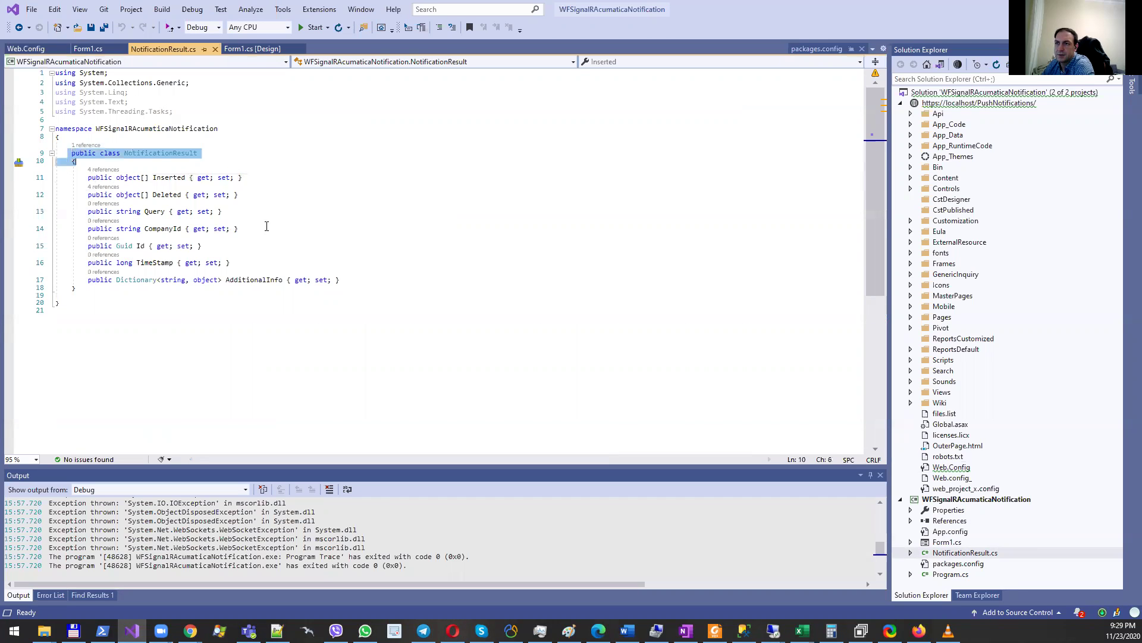
left_click(266, 262)
left_click(232, 303)
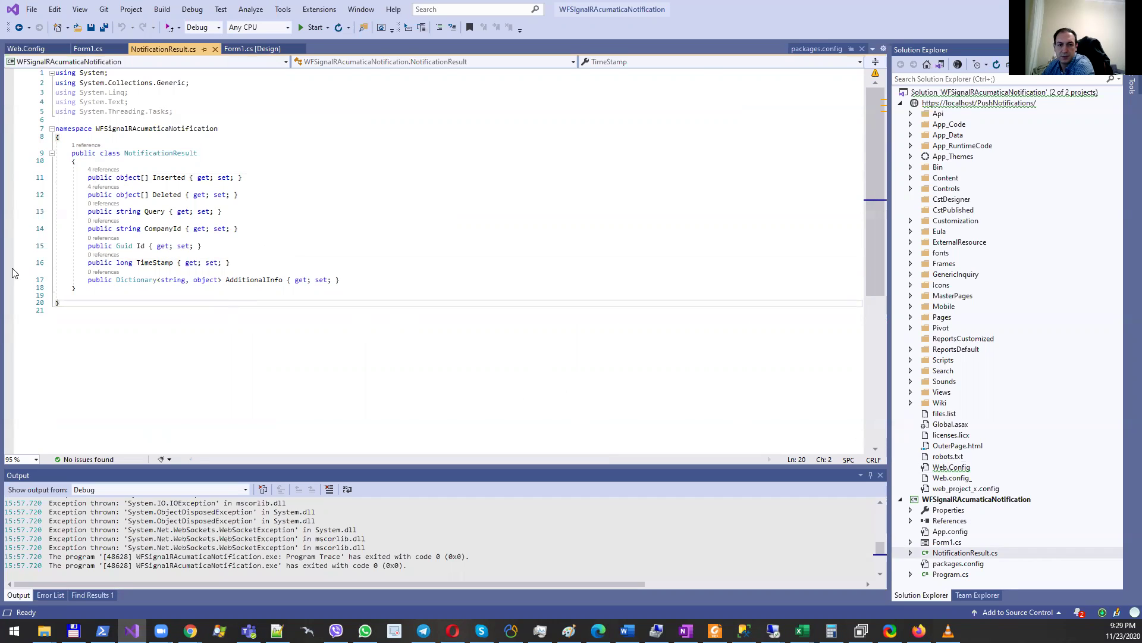
Step: Open the Form1 designer and select its Start button
double_click(948, 543)
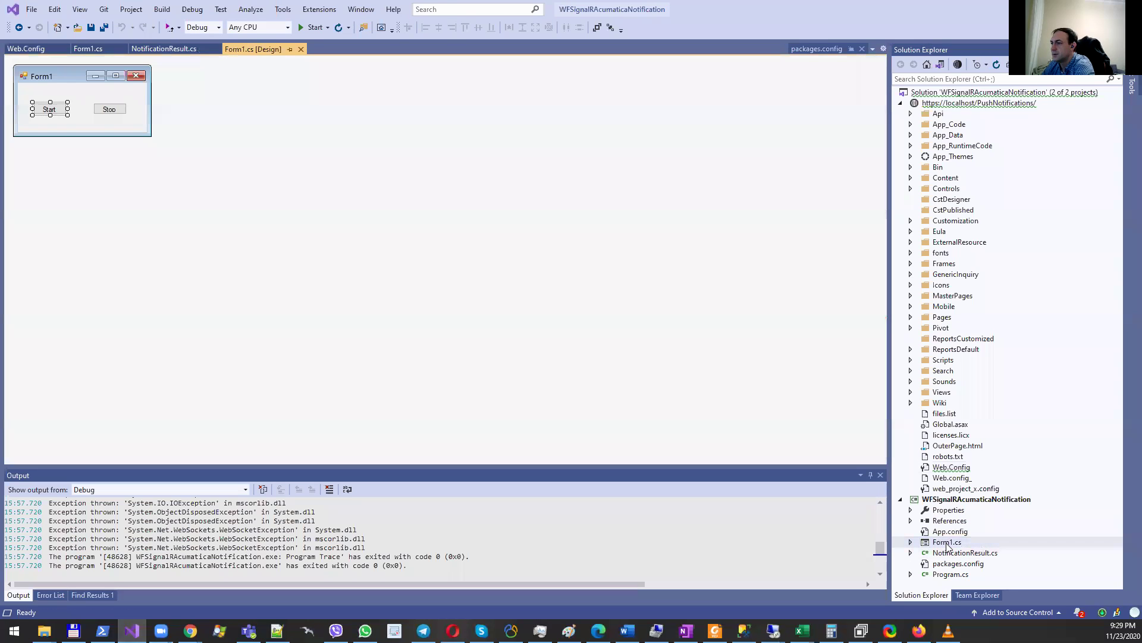
left_click(73, 115)
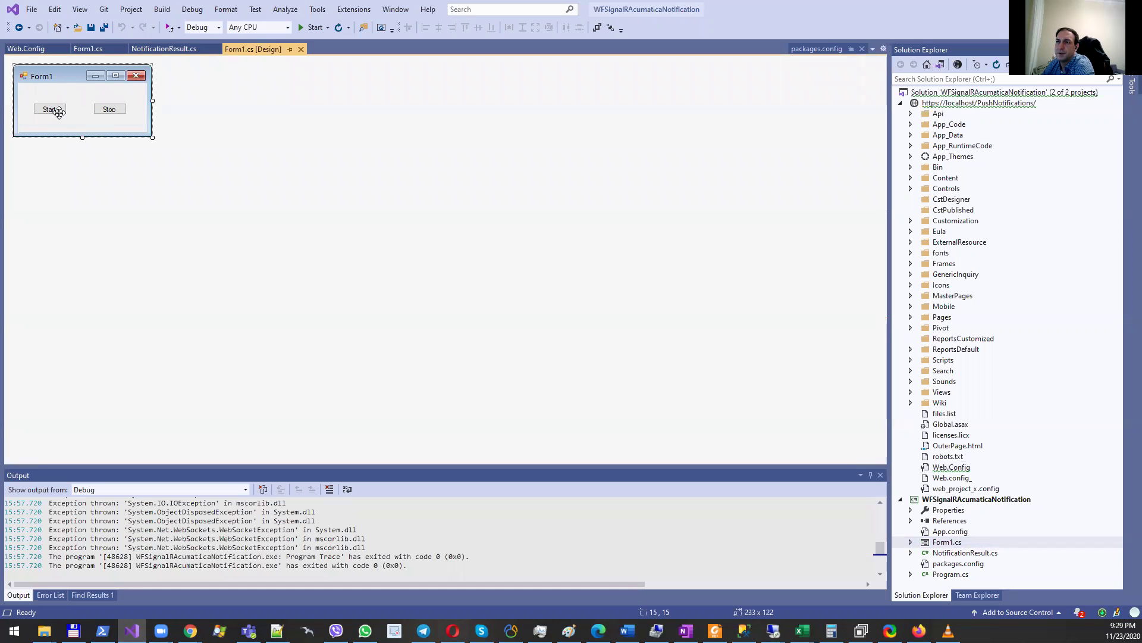
left_click(50, 108)
Step: Open button_start_Click in Form1.cs and read through the hub connection and TestNotification subscription code
double_click(50, 108)
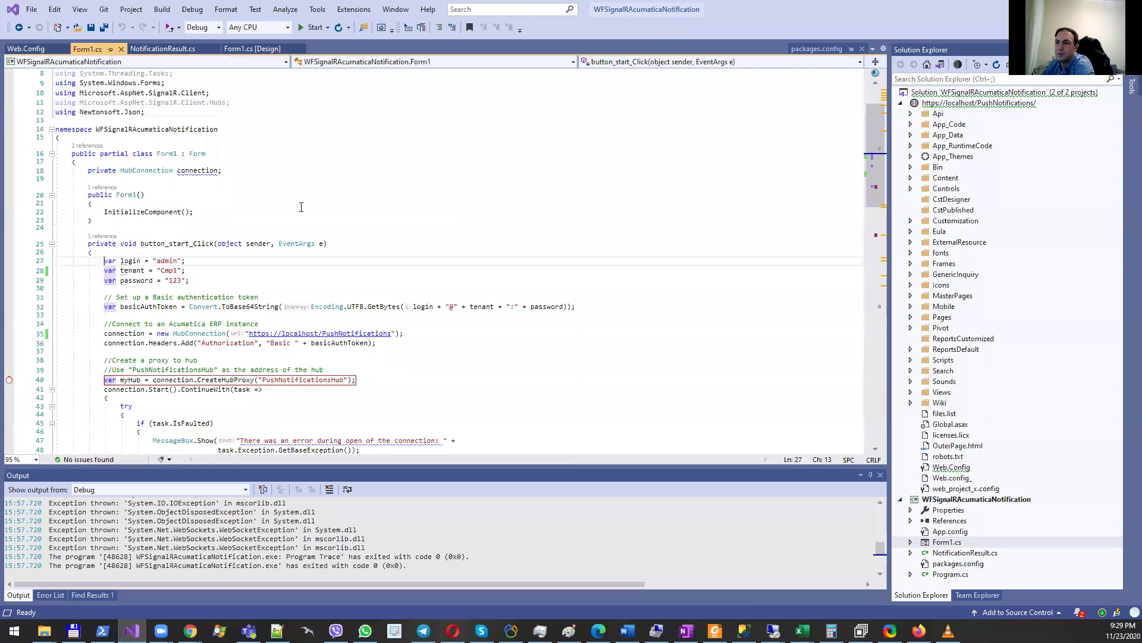
scroll(387, 295, "down", 4)
scroll(387, 296, "down", 2)
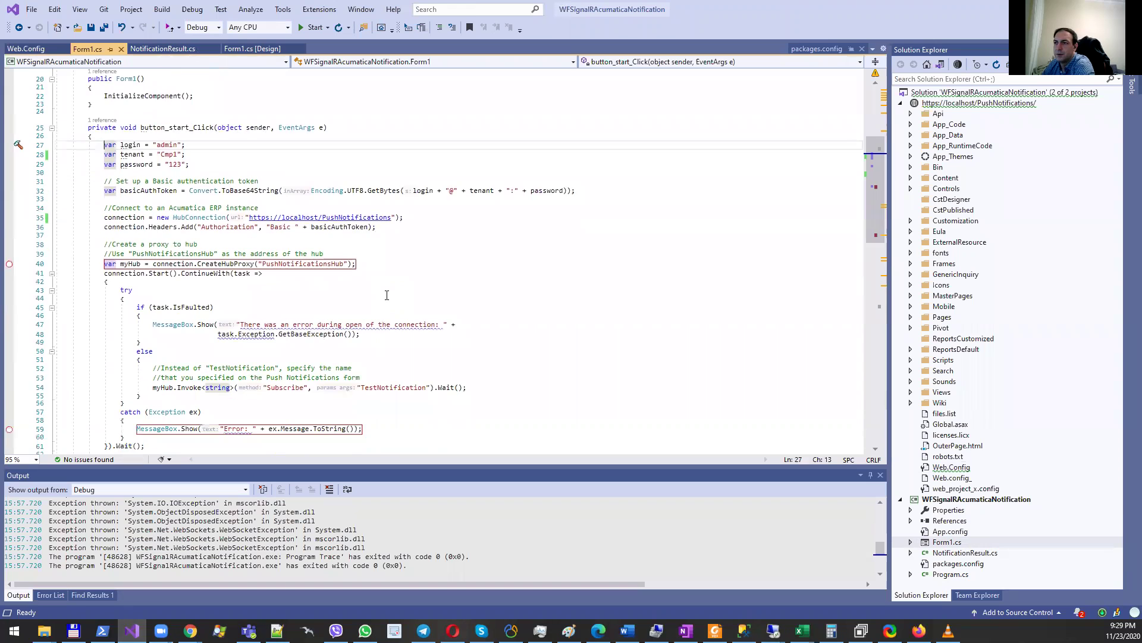
scroll(387, 295, "down", 13)
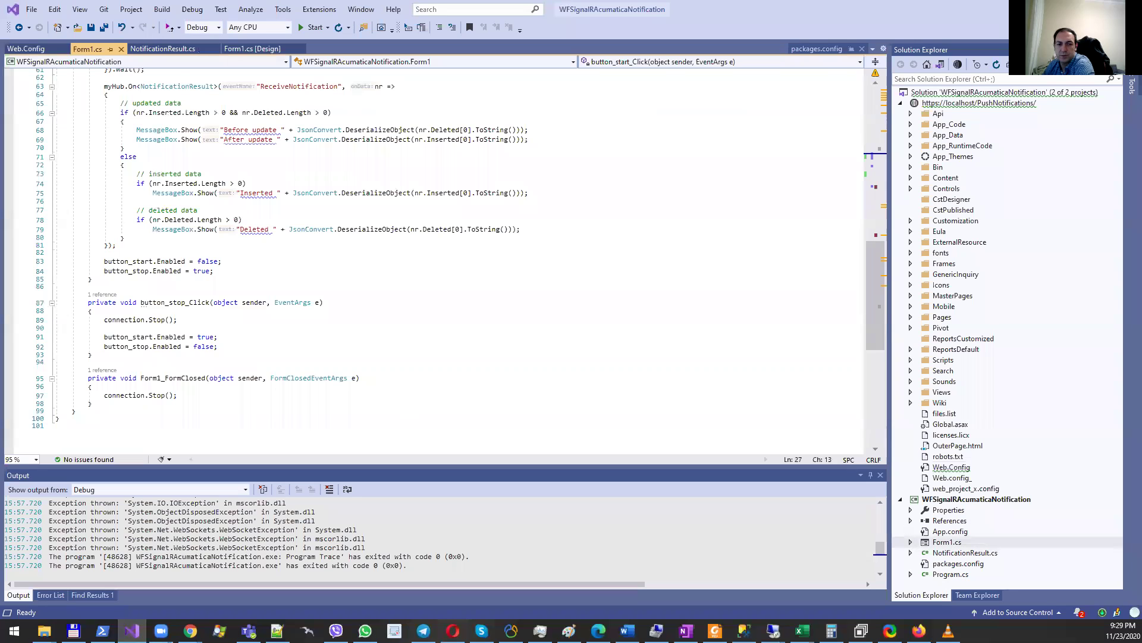
scroll(327, 323, "down", 4)
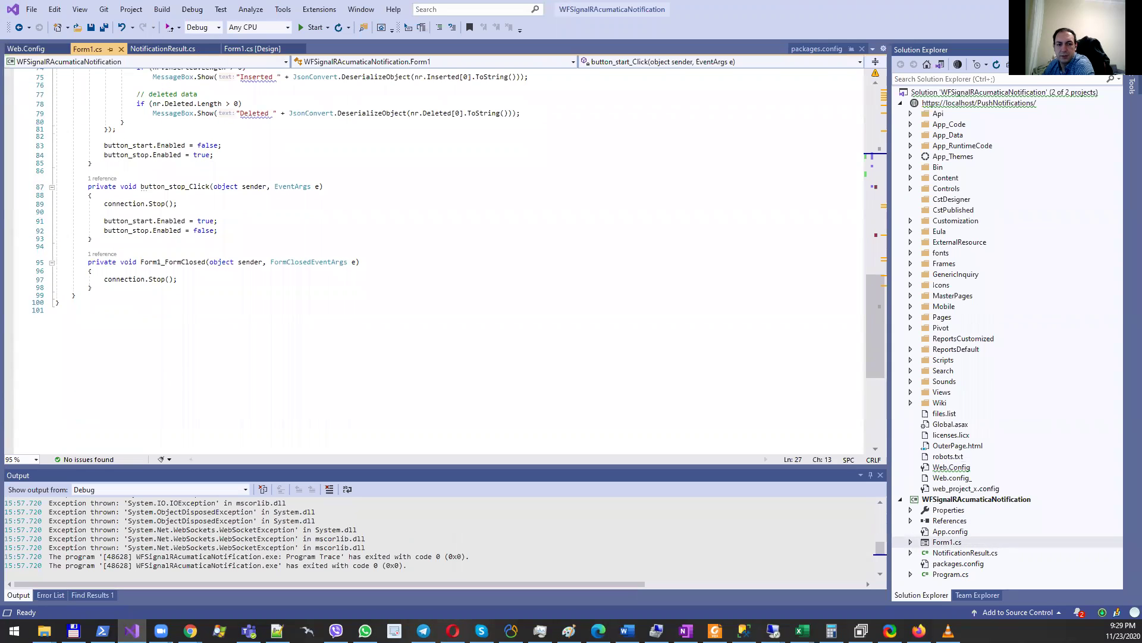
scroll(357, 108, "up", 14)
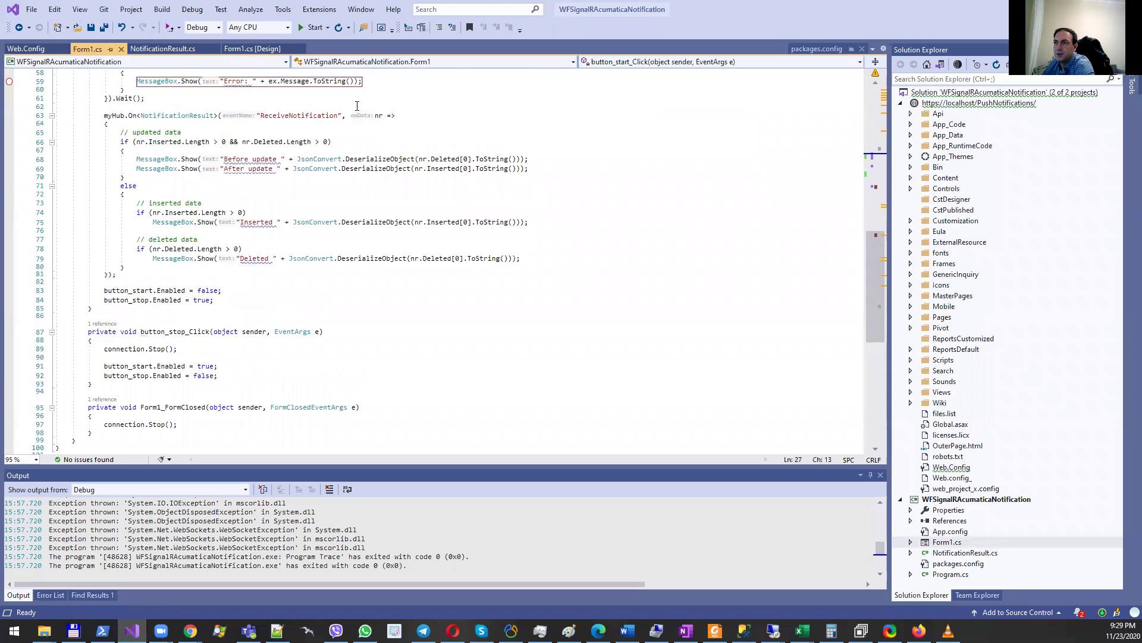
scroll(357, 107, "up", 3)
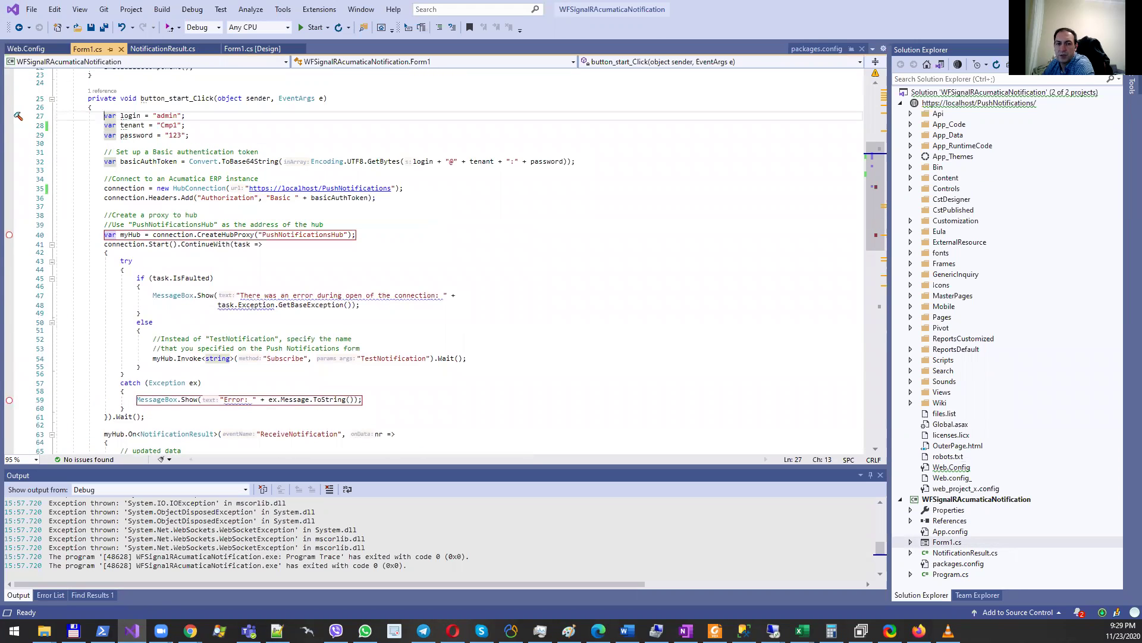
scroll(427, 215, "down", 4)
scroll(211, 163, "up", 5)
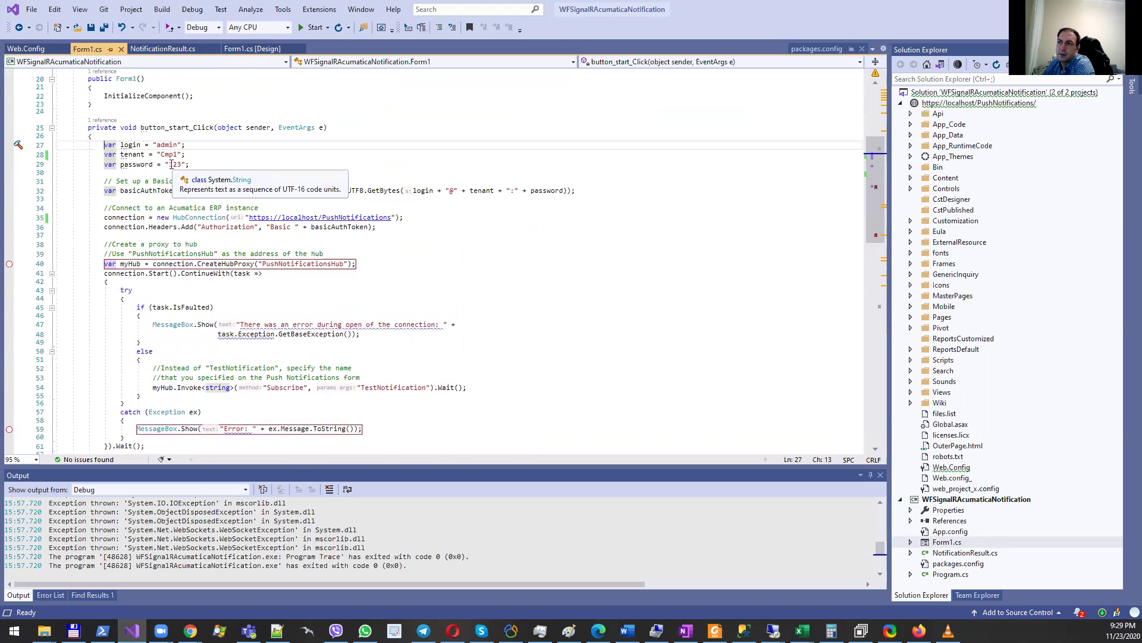
left_click_drag(169, 165, 182, 165)
left_click(240, 168)
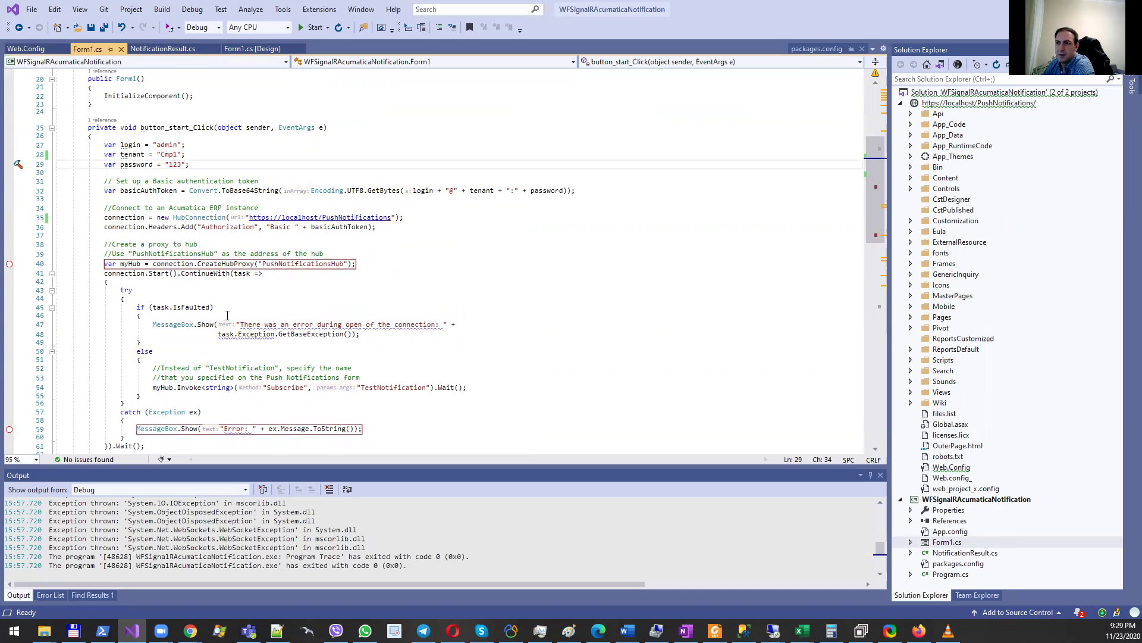
scroll(227, 316, "down", 3)
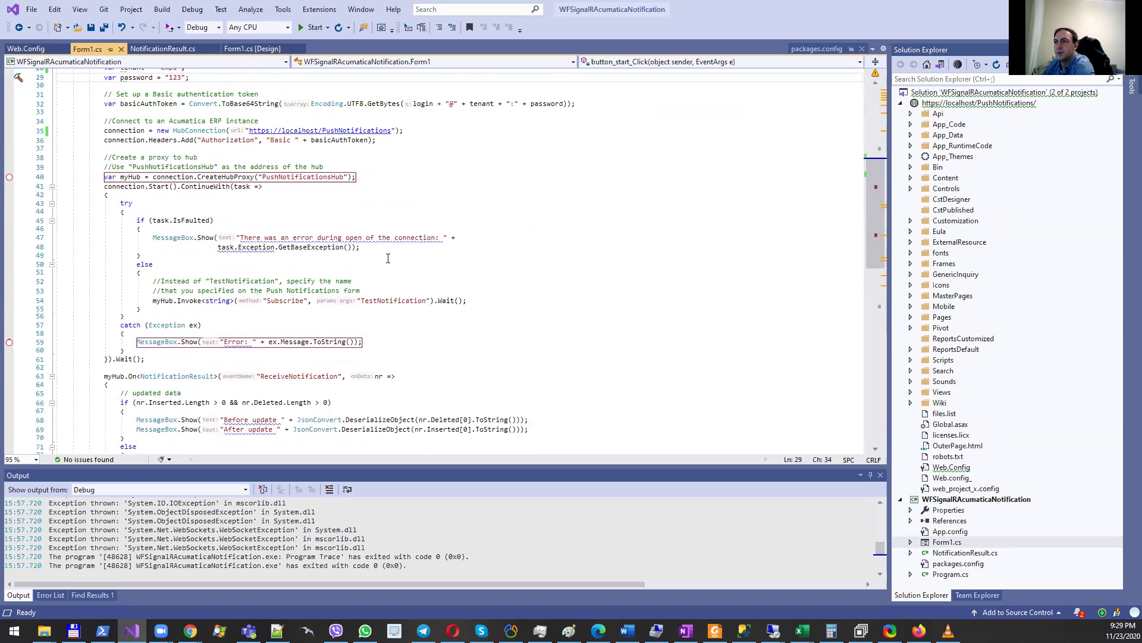
scroll(388, 258, "down", 7)
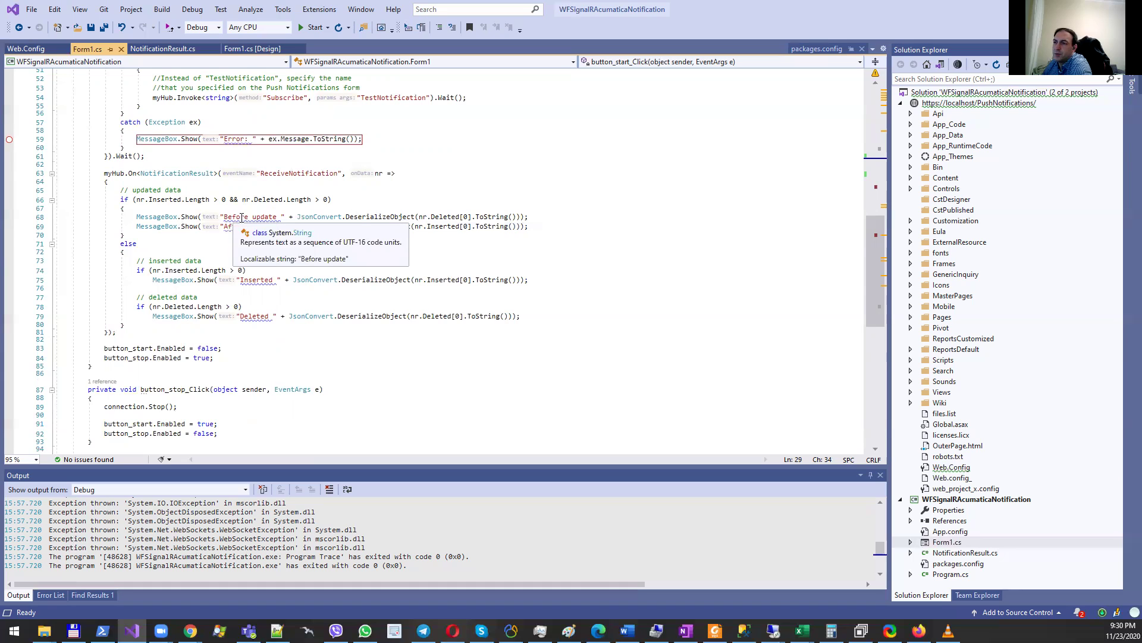
left_click(448, 217)
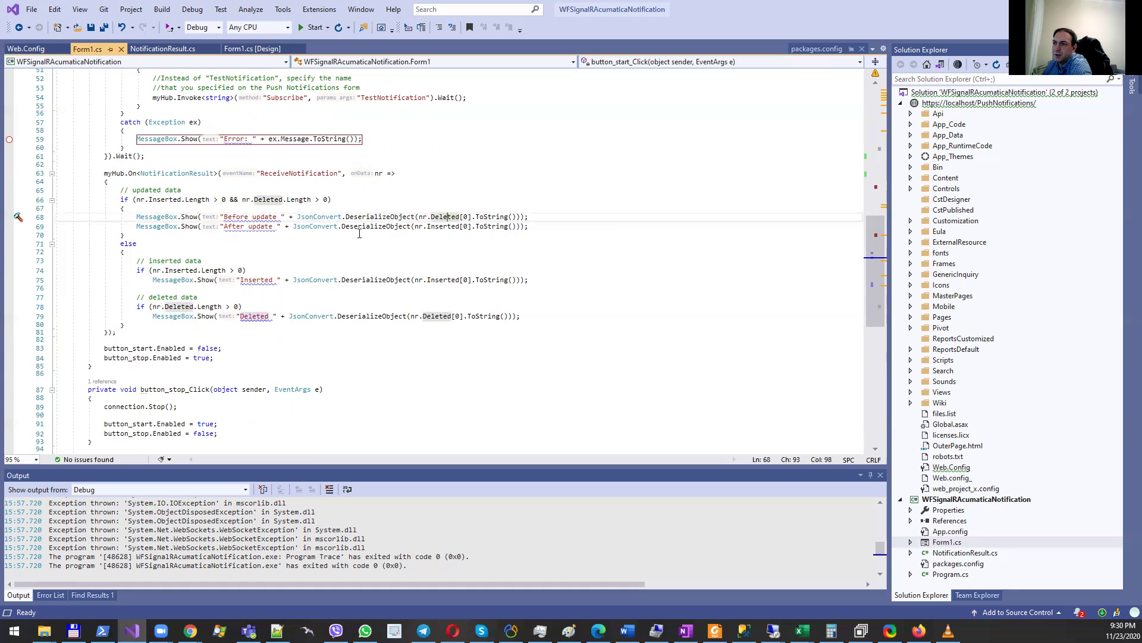
scroll(323, 247, "down", 3)
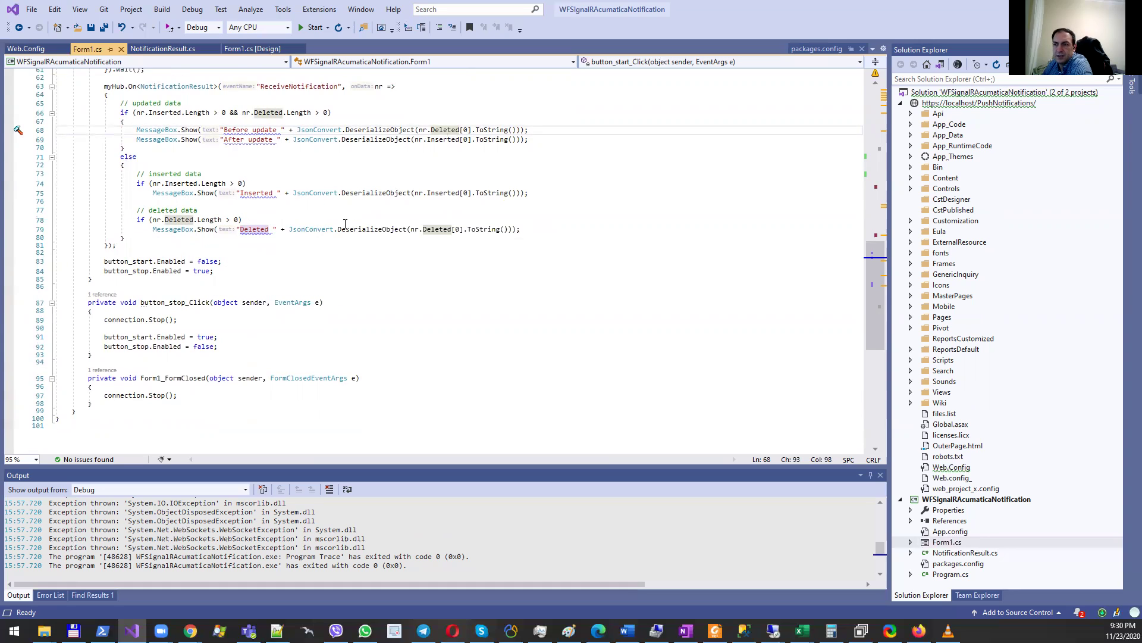
scroll(269, 252, "down", 1)
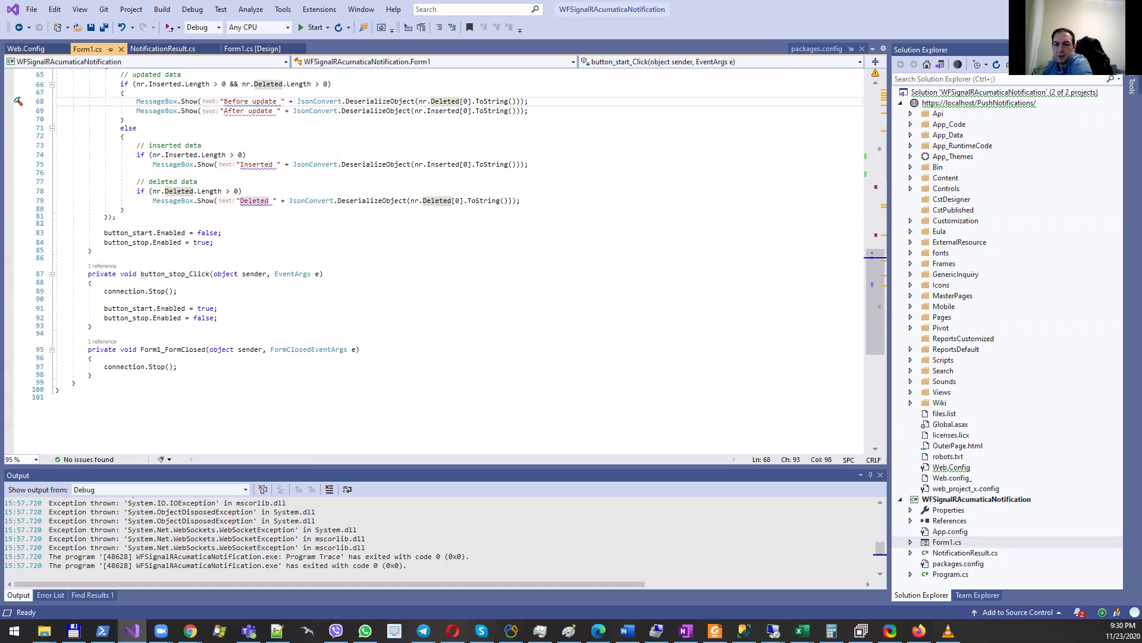
scroll(575, 202, "down", 4)
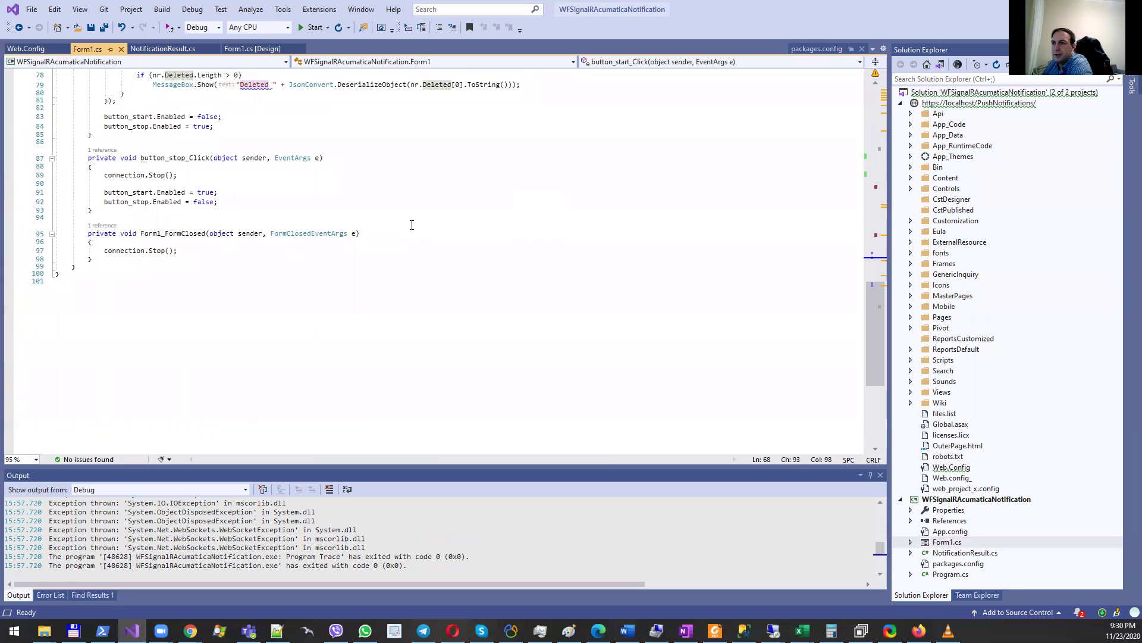
scroll(575, 202, "up", 3)
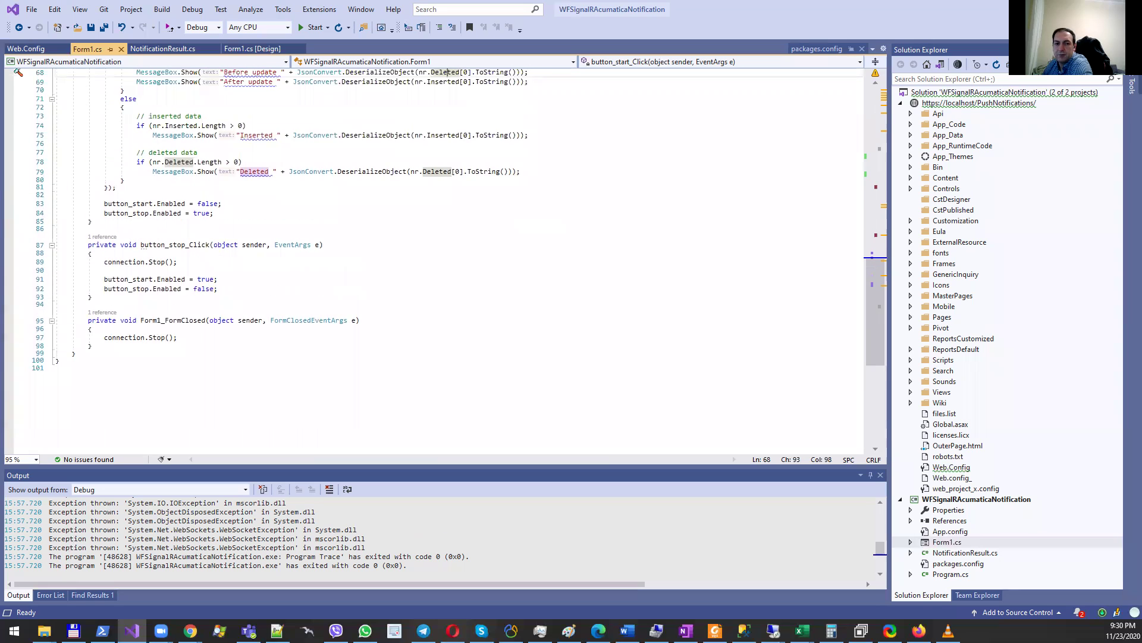